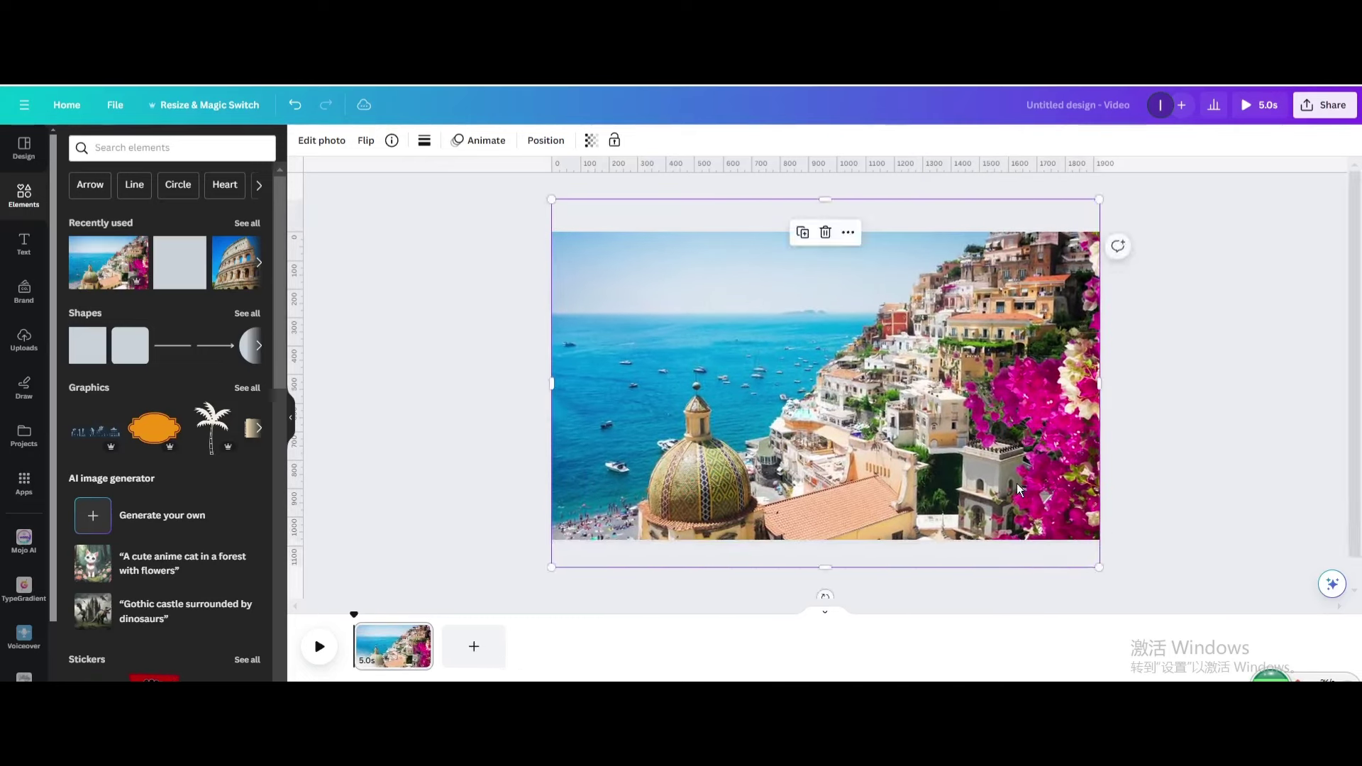
Align the coastal photo with the page's bottom edge and crop its overhanging top so it exactly fills the page.
drag(1016, 483, 978, 467)
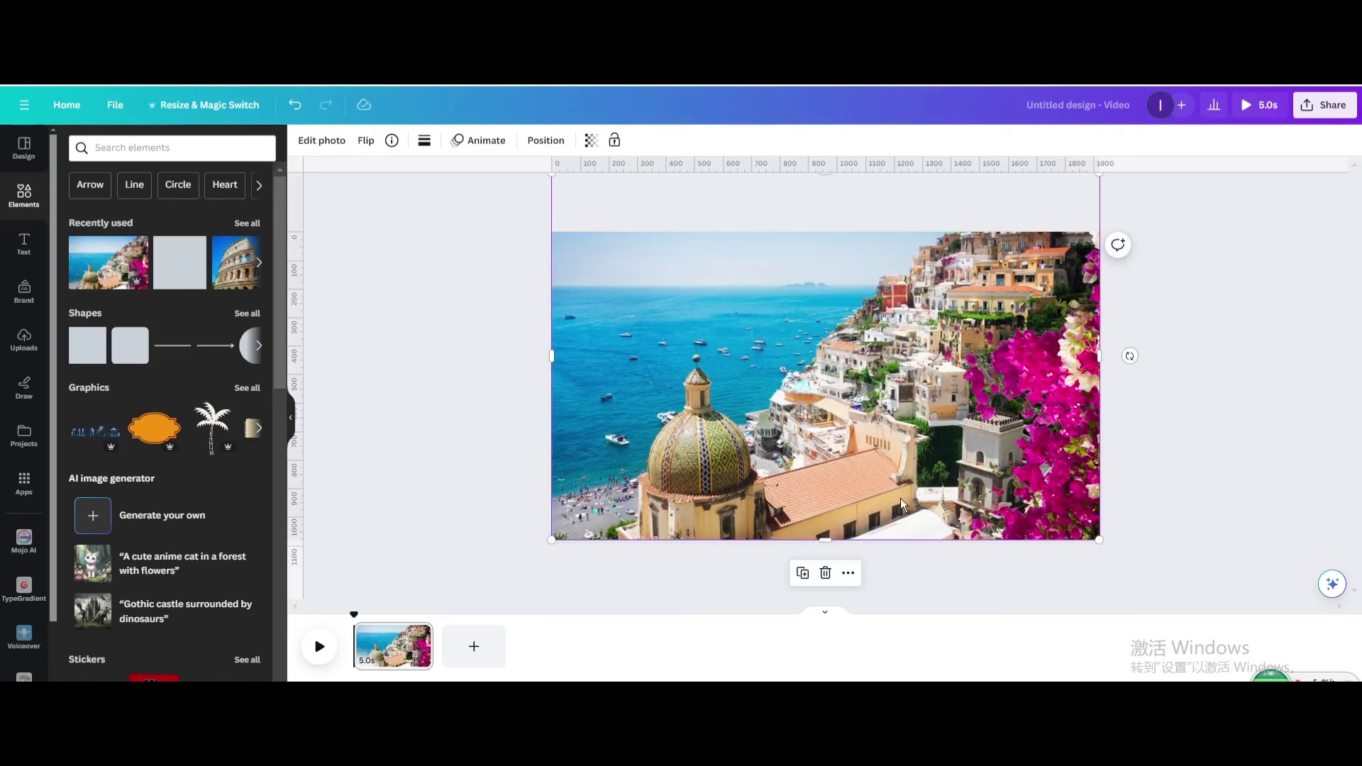
key(ctrl+minus)
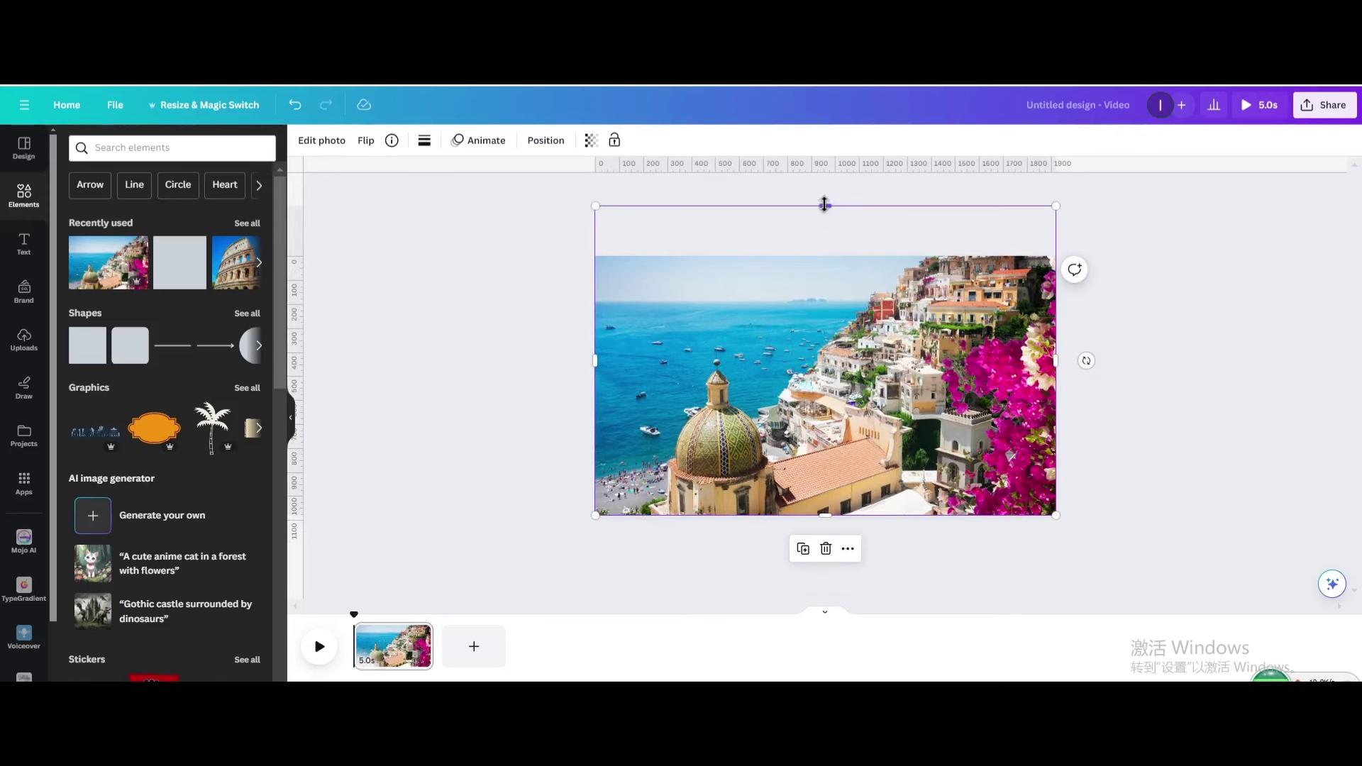
drag(824, 205, 825, 256)
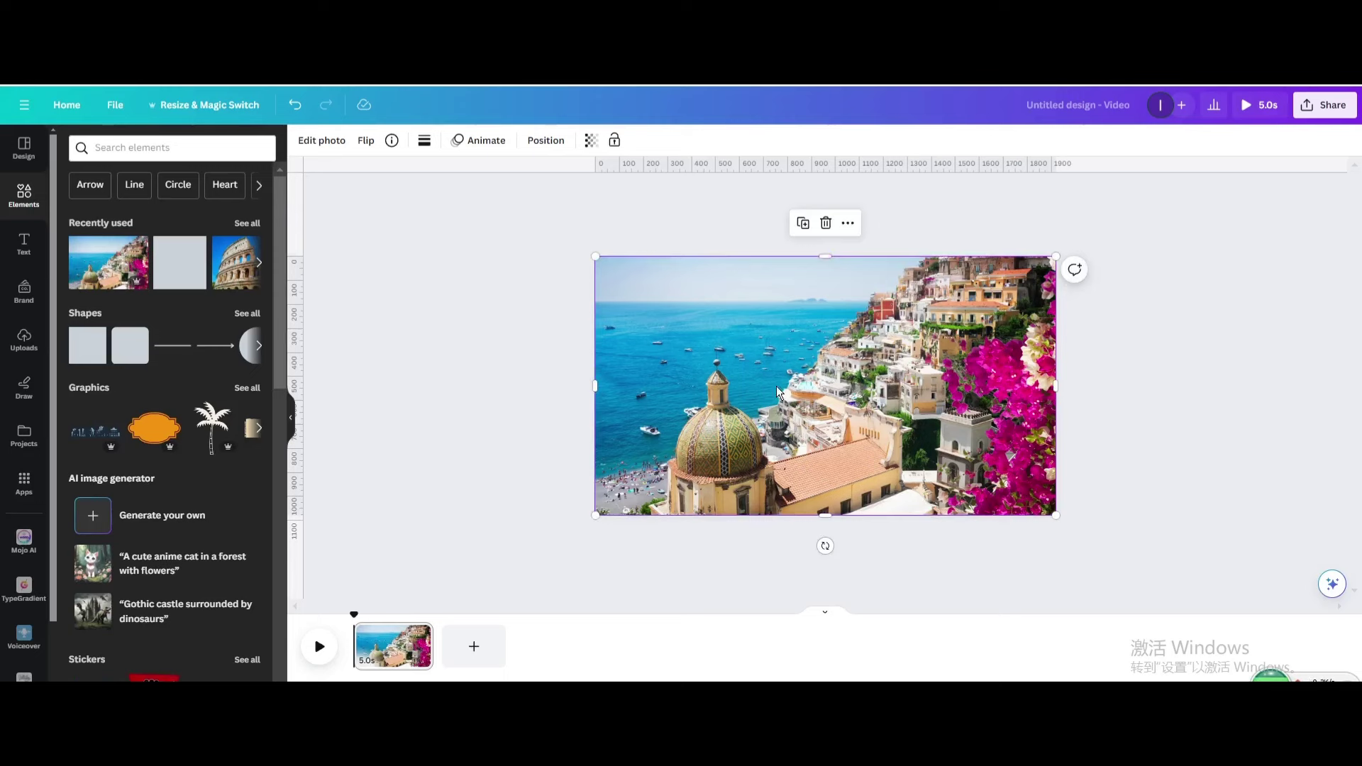
Add a heading reading "italy" over the photo and switch it to uppercase.
click(33, 249)
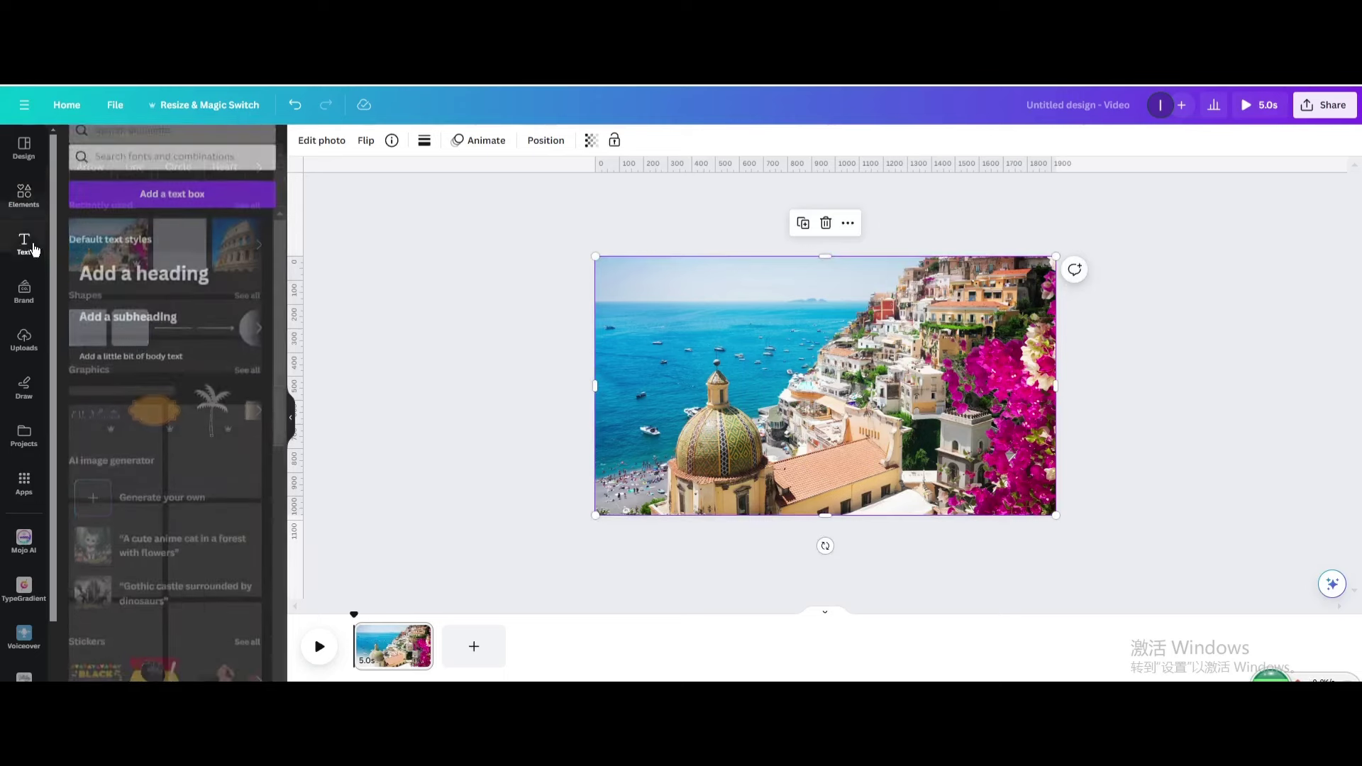
click(175, 279)
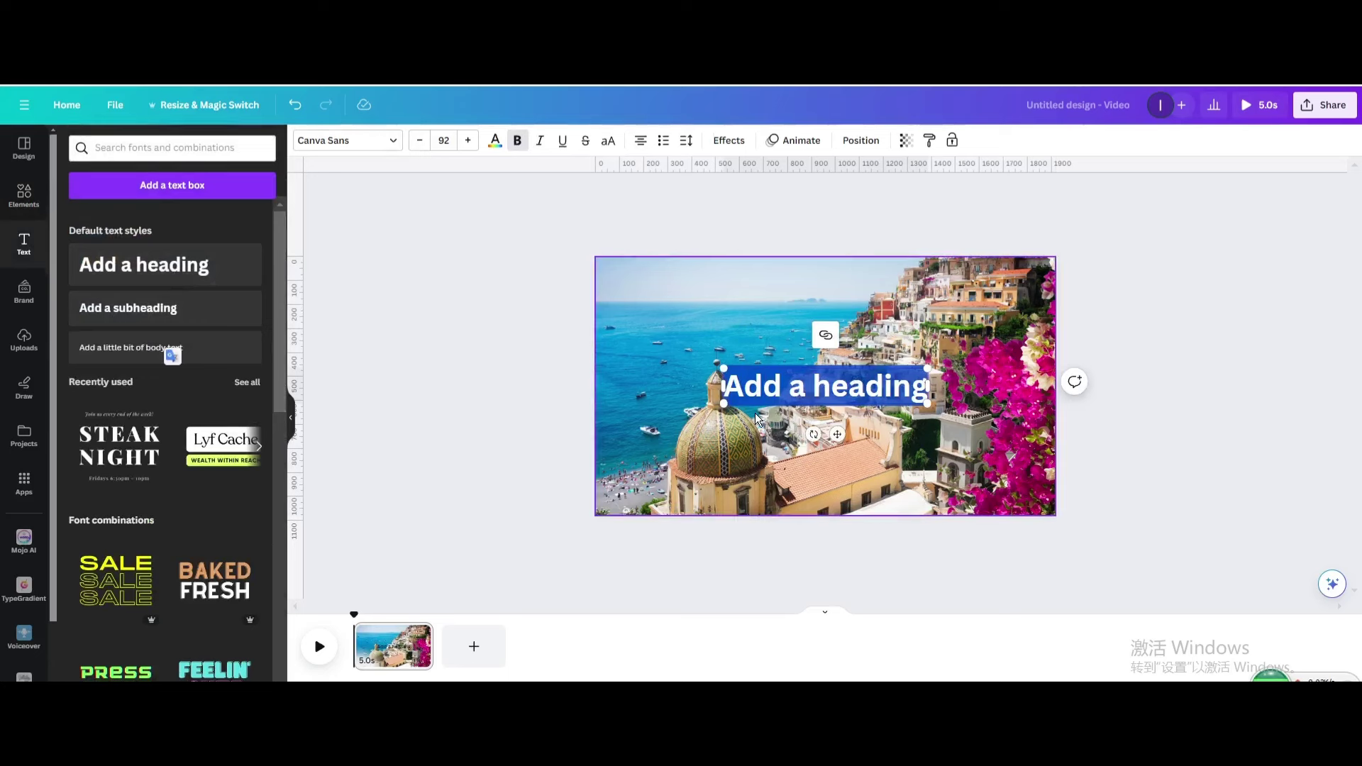
text(italy)
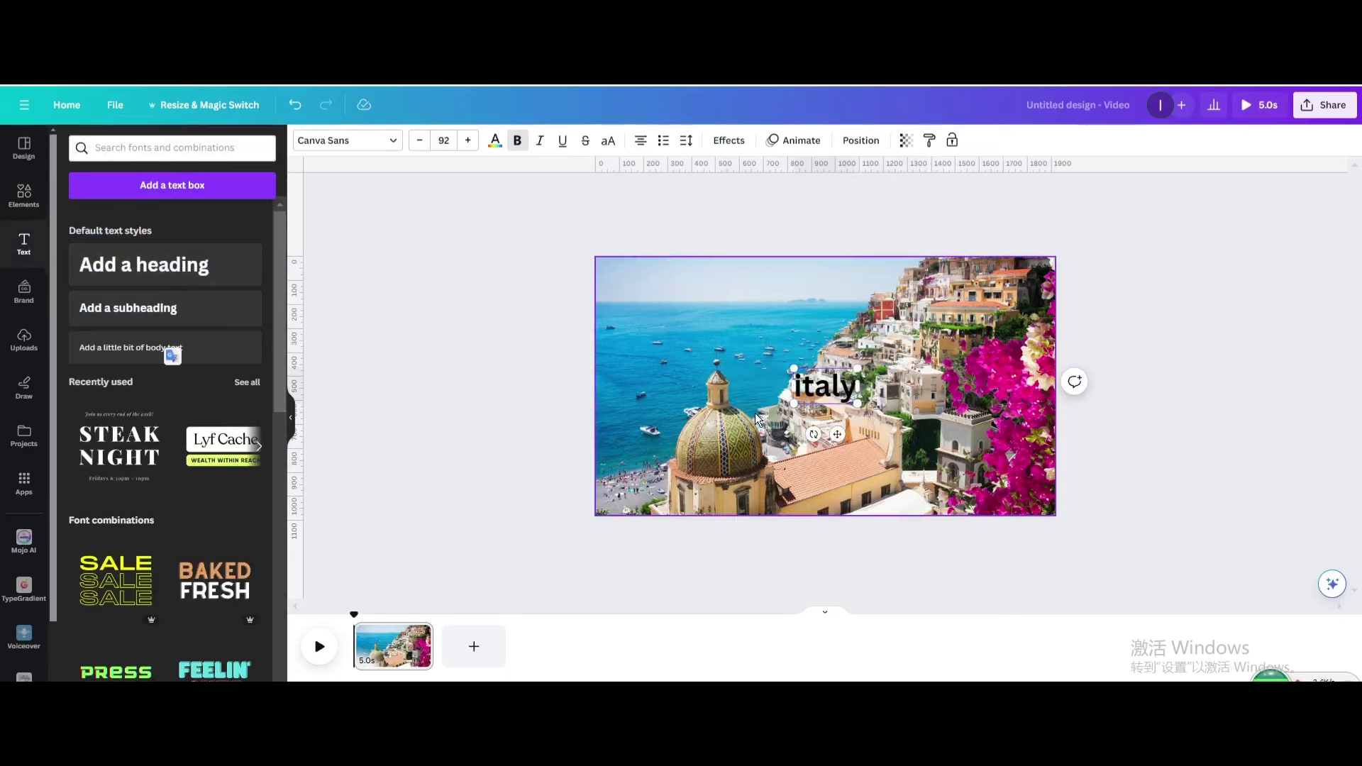
click(606, 141)
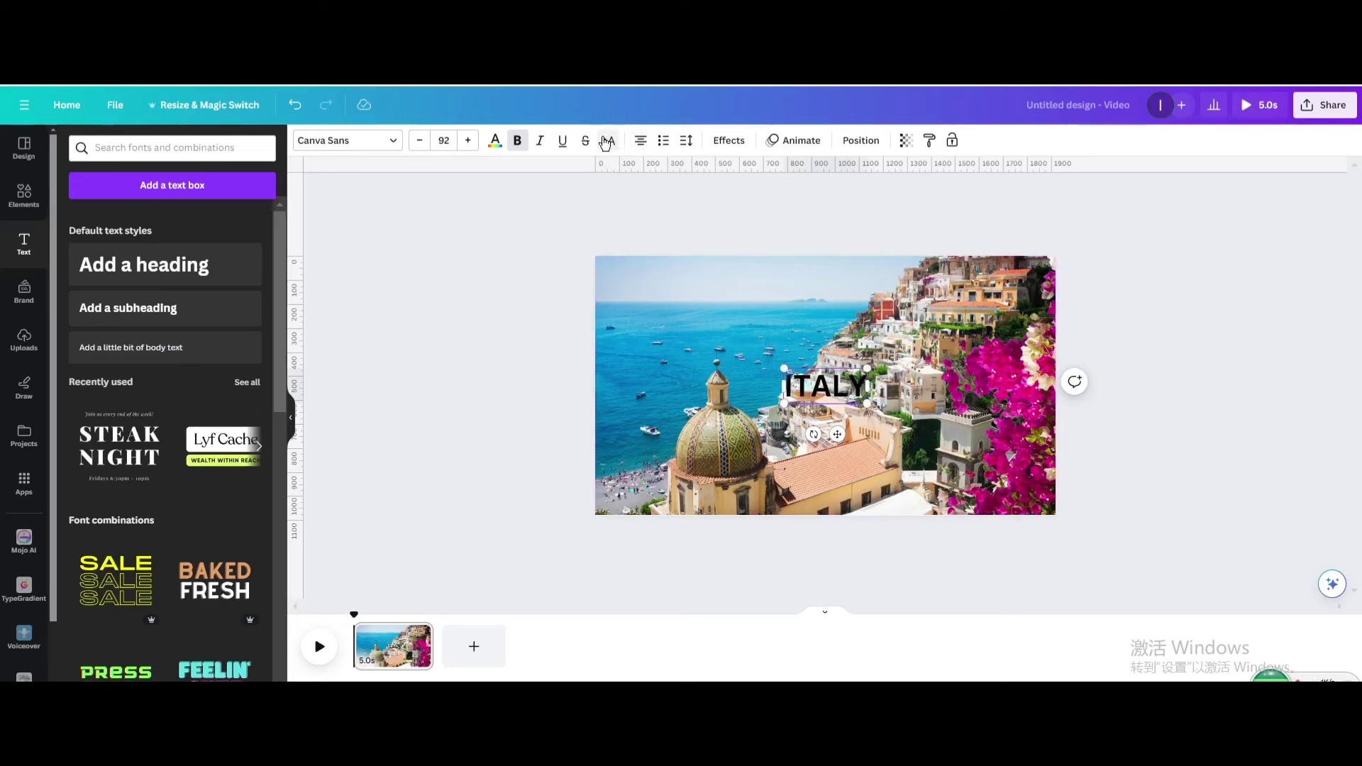
Set the heading's font to Anton and its colour to white.
click(389, 141)
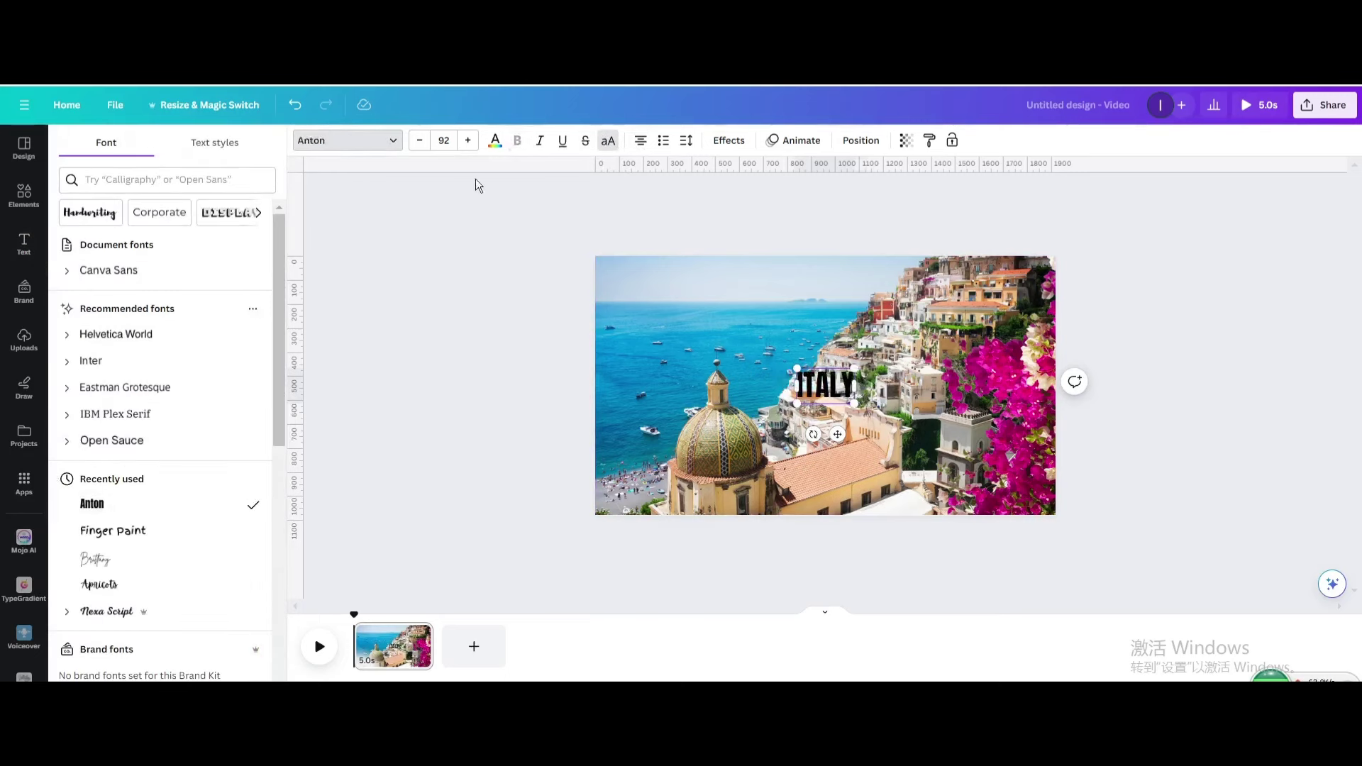
click(495, 140)
click(252, 451)
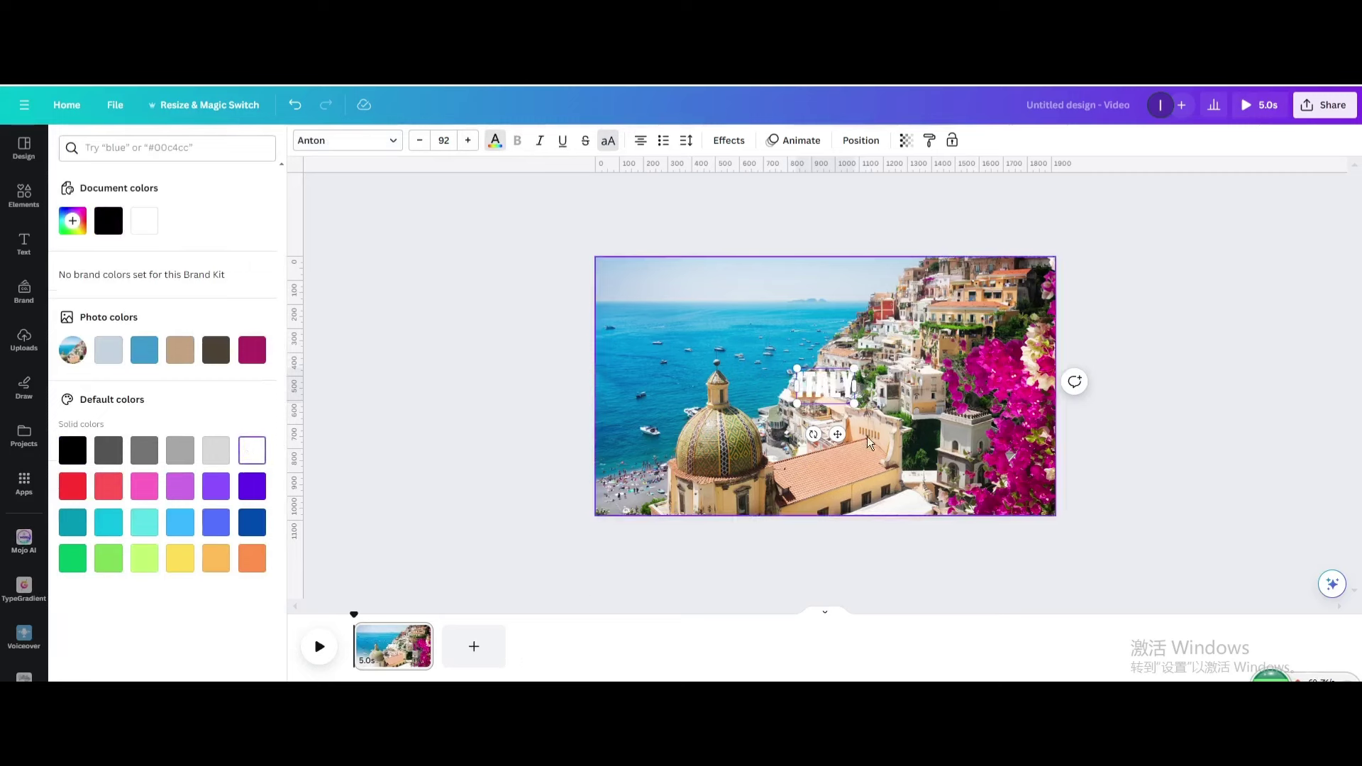
Enlarge the ITALY heading to font size 287 and centre it on the photo.
drag(838, 434, 878, 422)
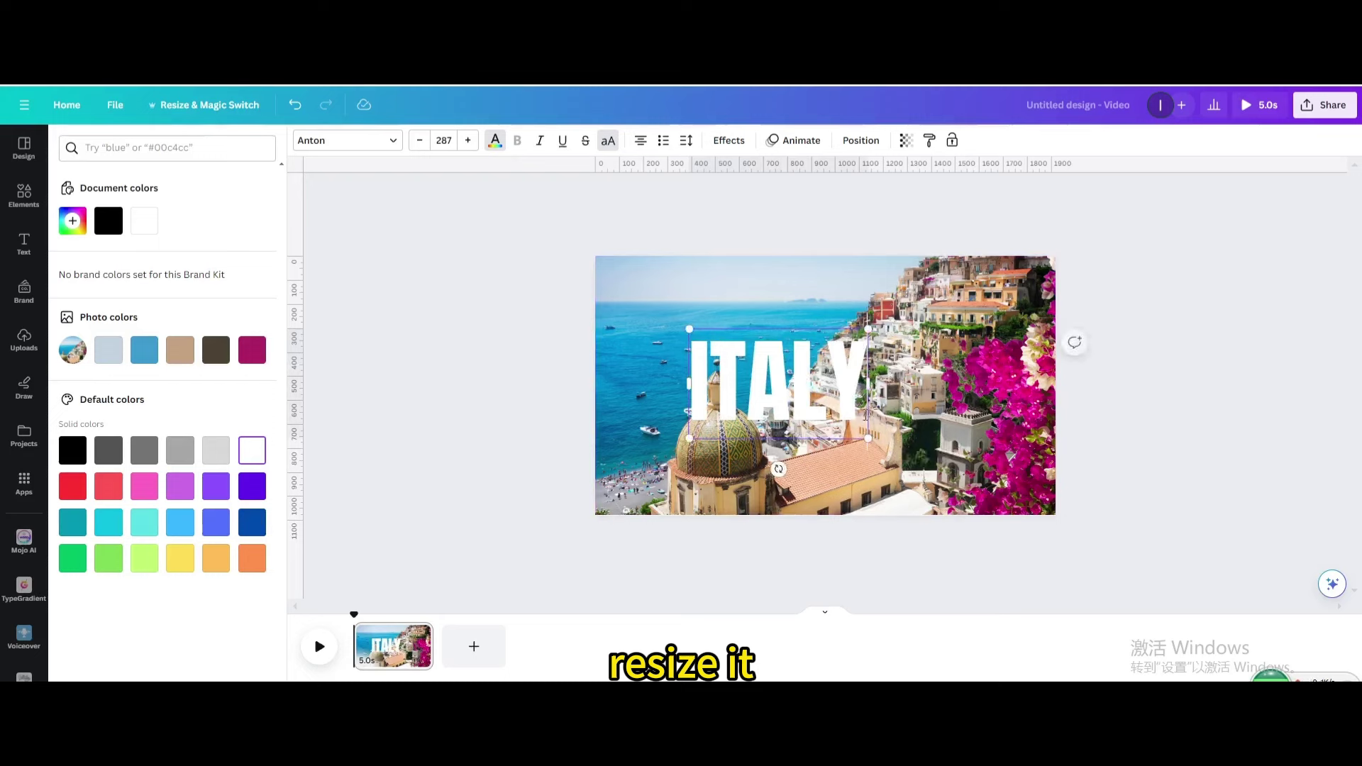
click(878, 422)
drag(807, 368, 850, 377)
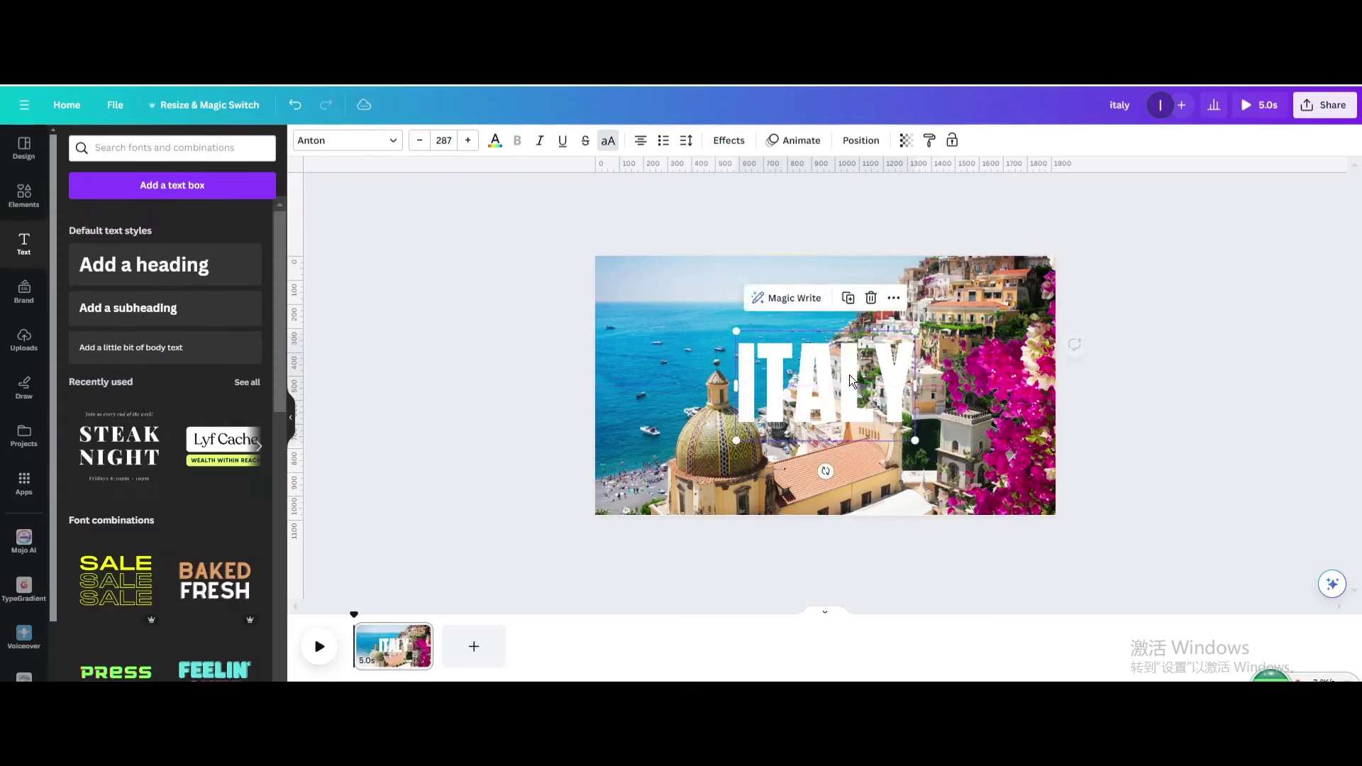
Group the heading with the photo and scale the group down to the page's upper-right quarter.
shift+click(671, 316)
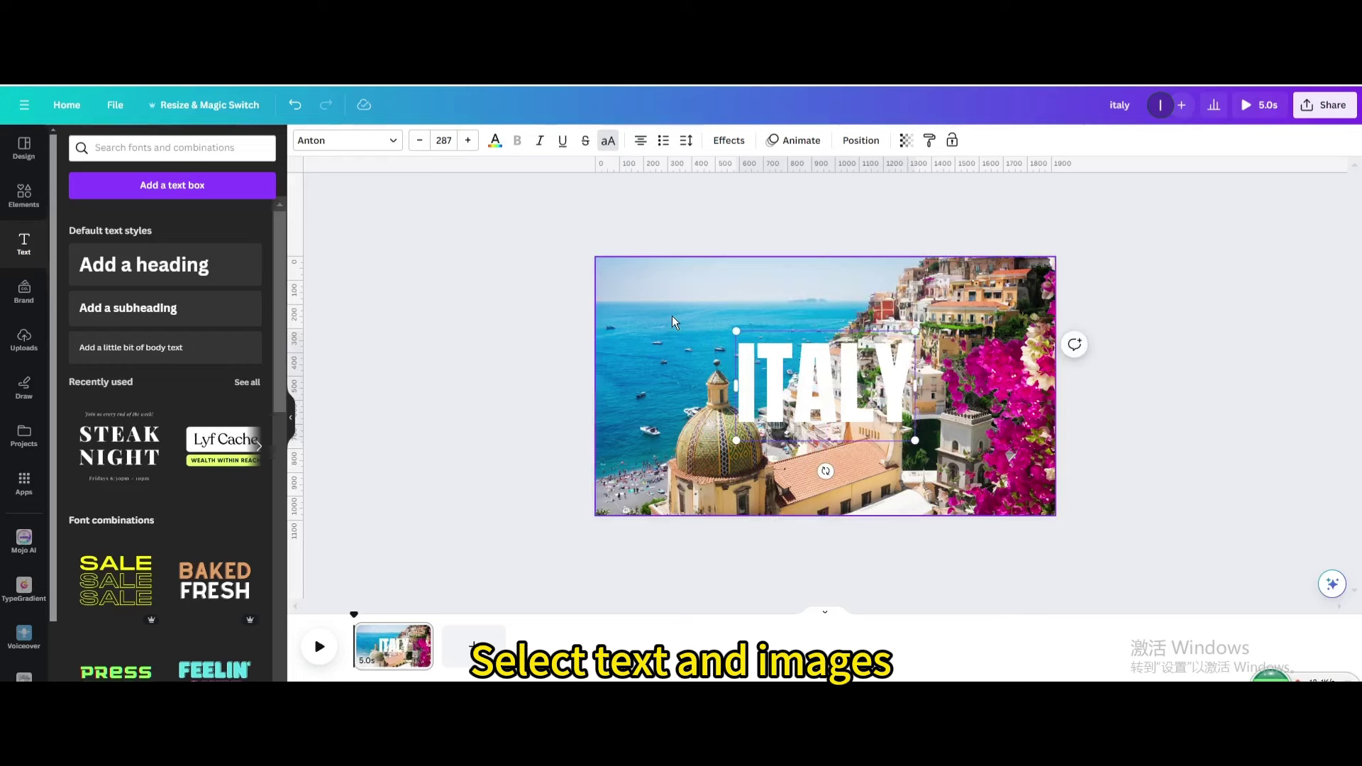
click(837, 224)
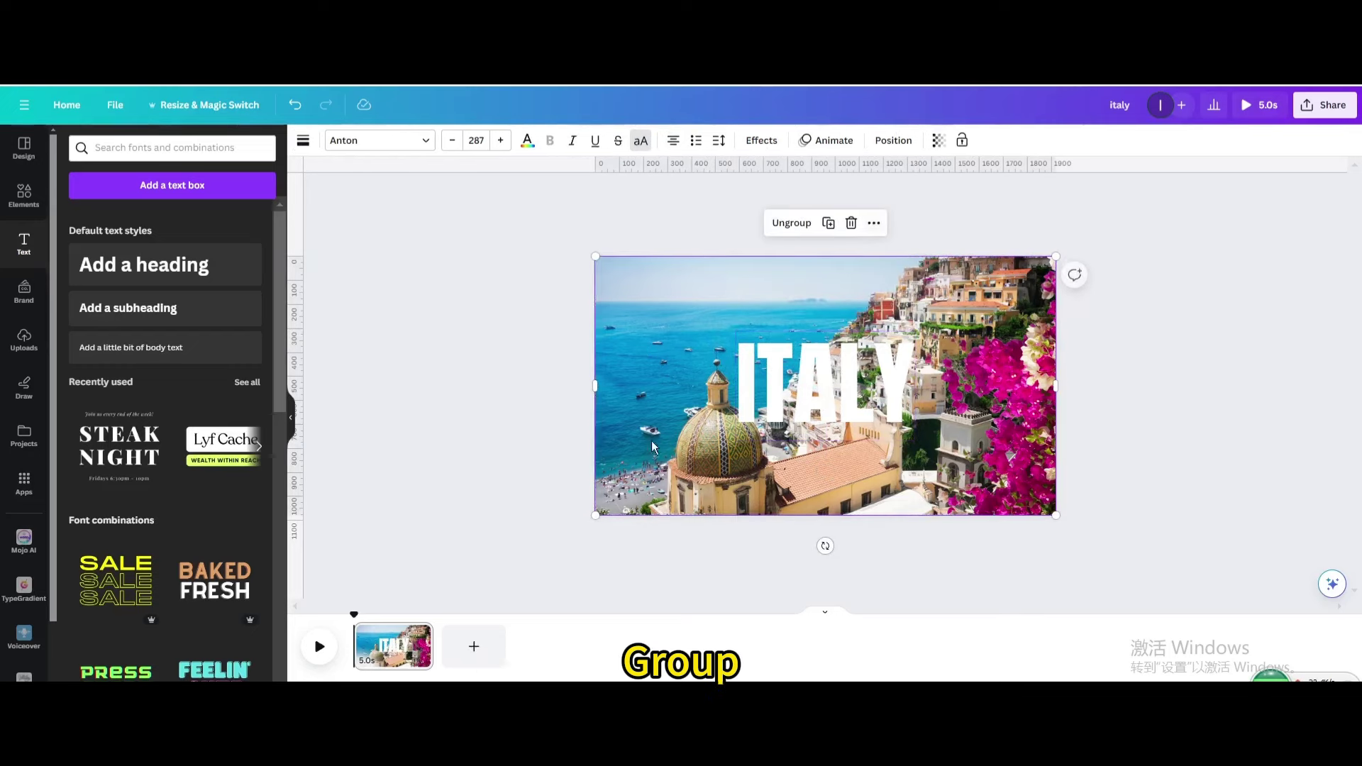
drag(595, 515, 814, 359)
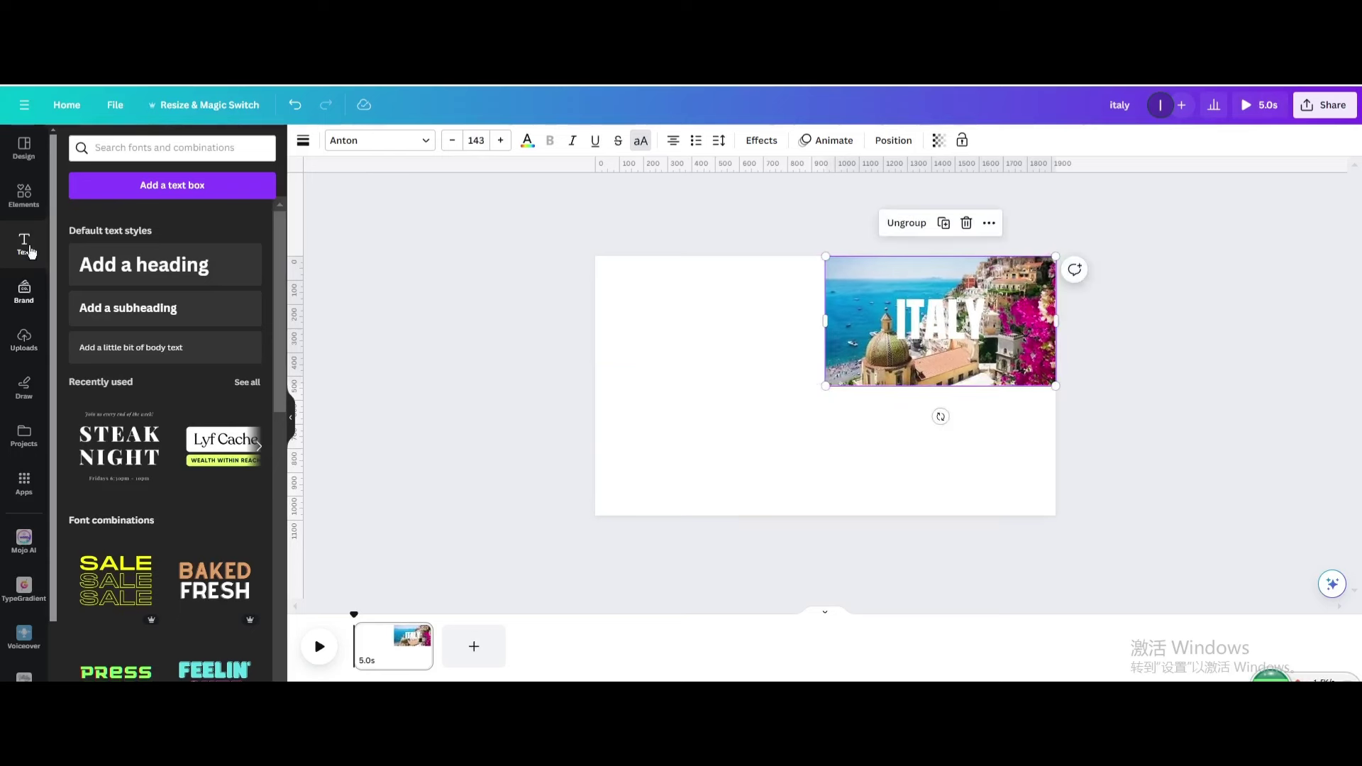
Add a square shape, fill it with black and stretch it to cover the upper half of the page.
click(26, 199)
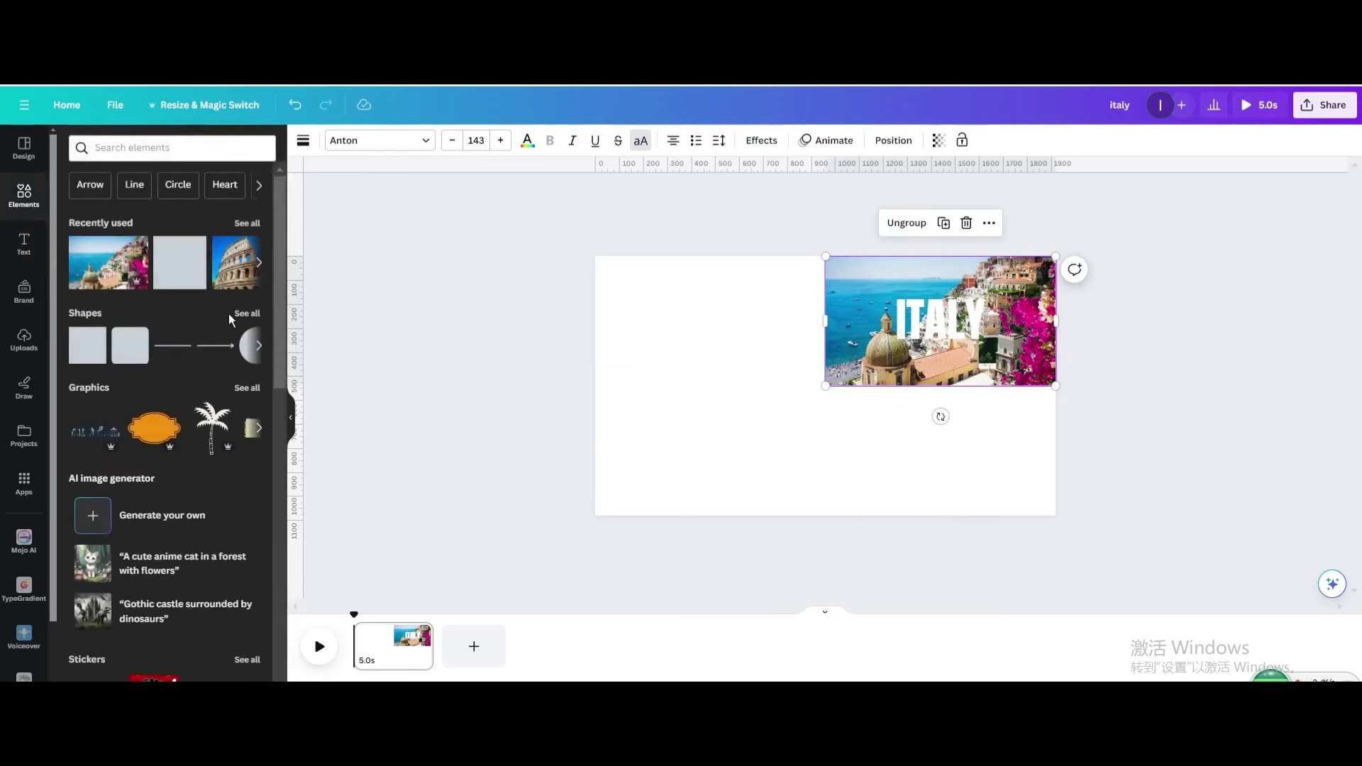
click(90, 346)
click(814, 389)
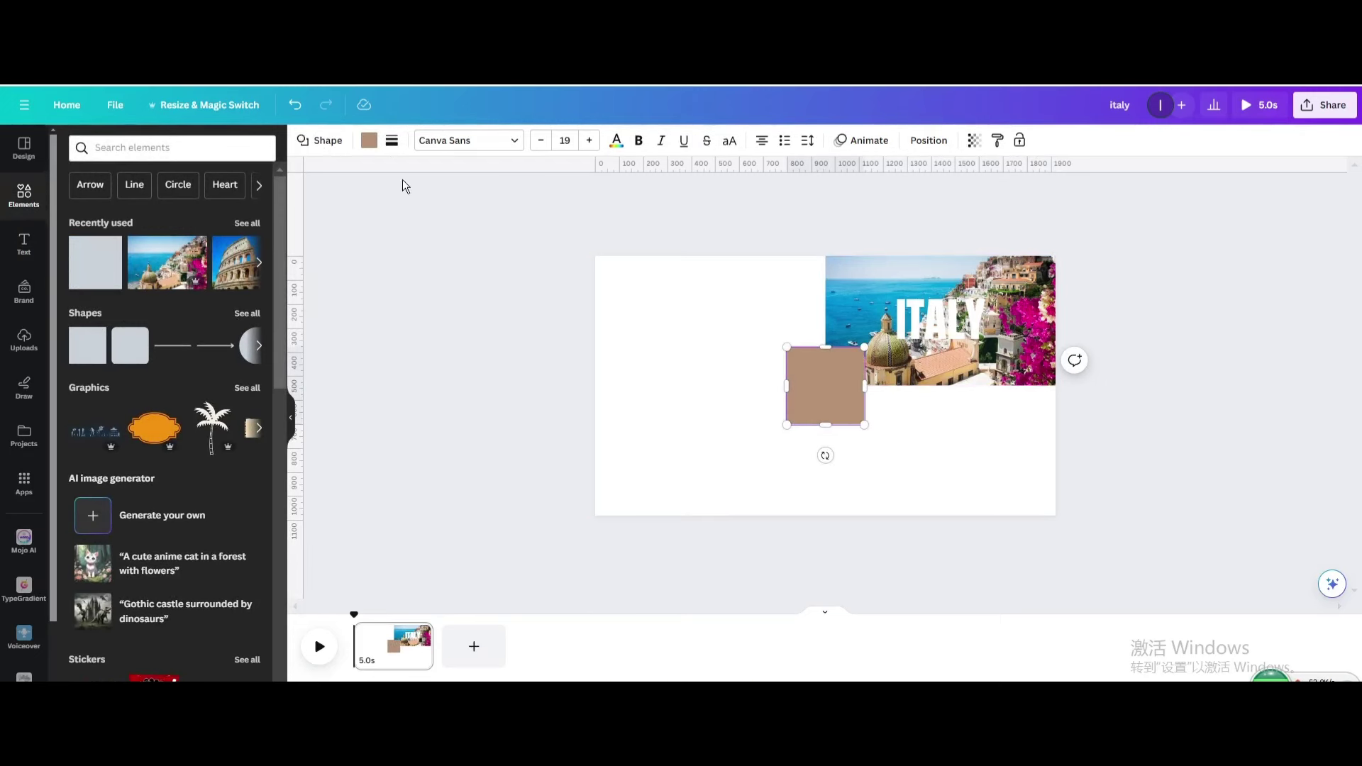
click(369, 140)
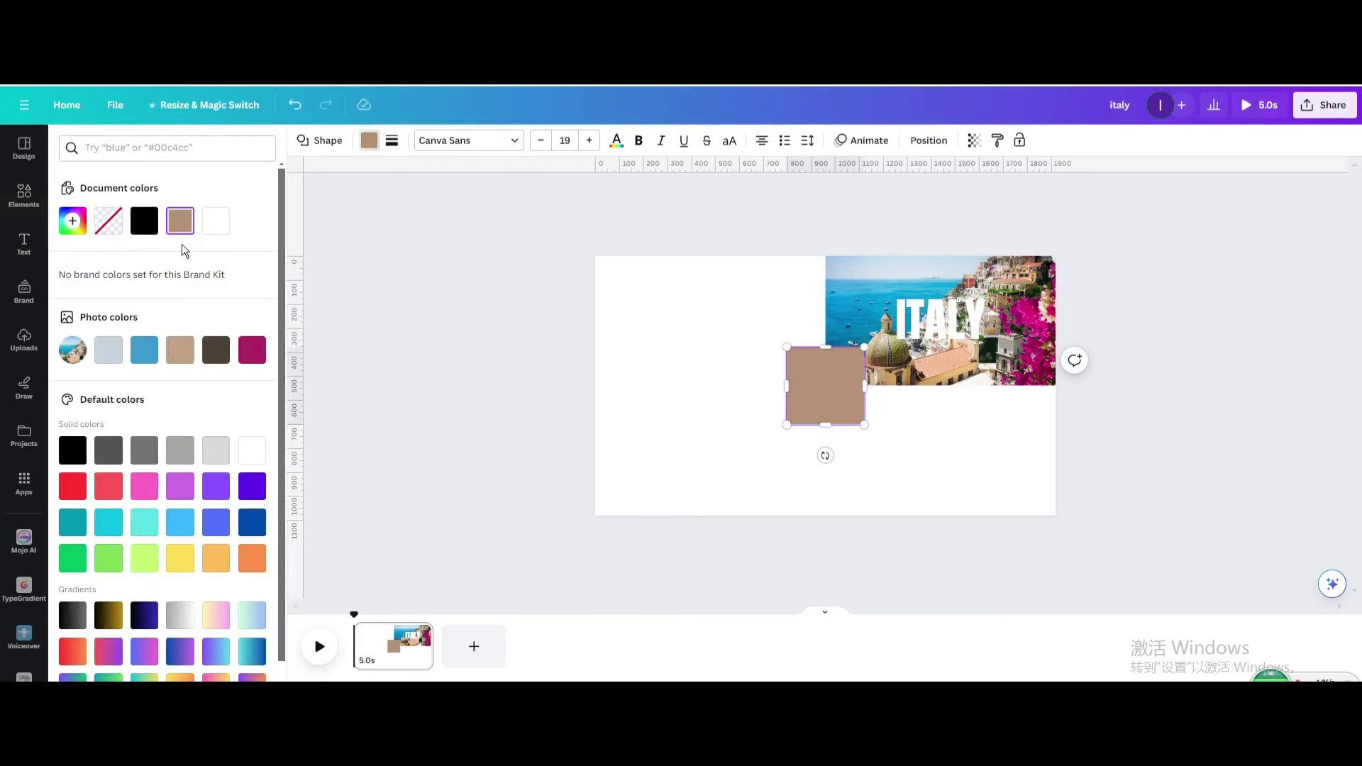
click(144, 221)
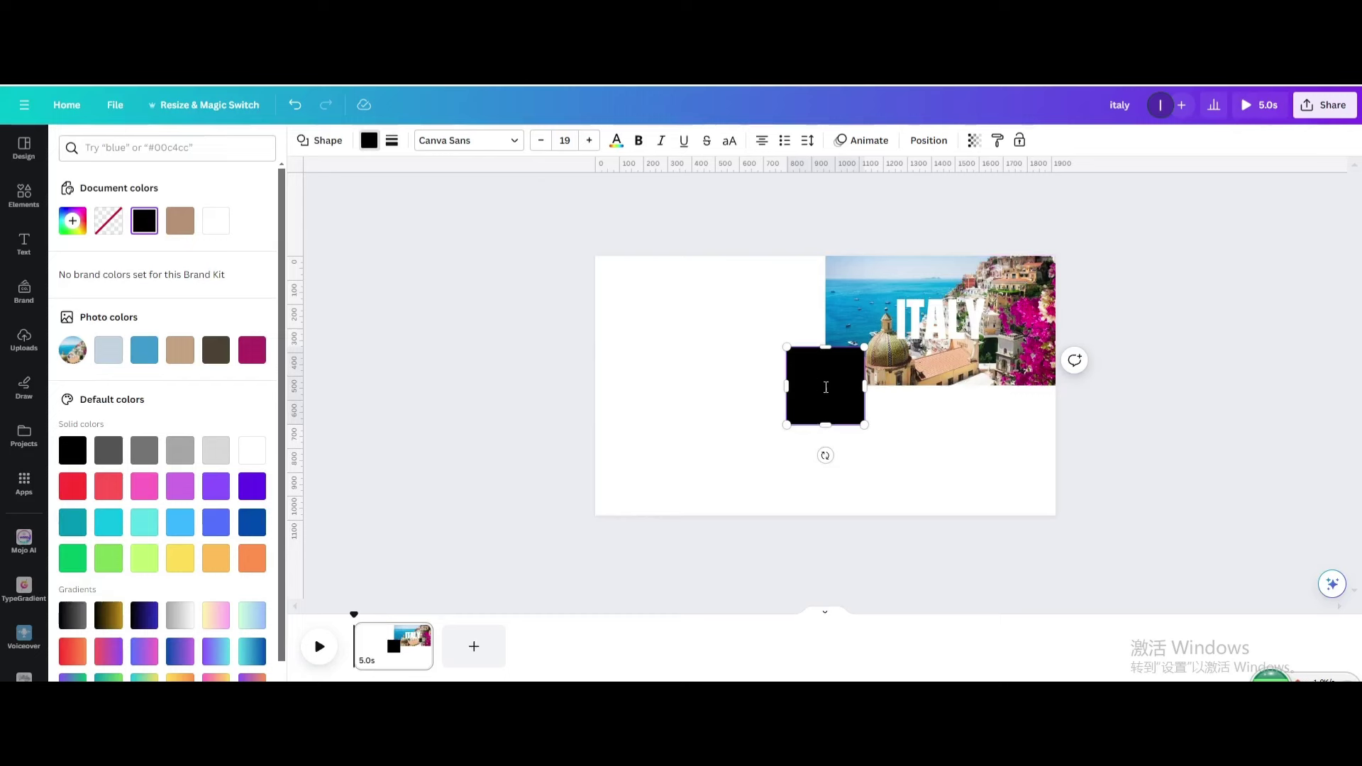
drag(838, 390, 1053, 382)
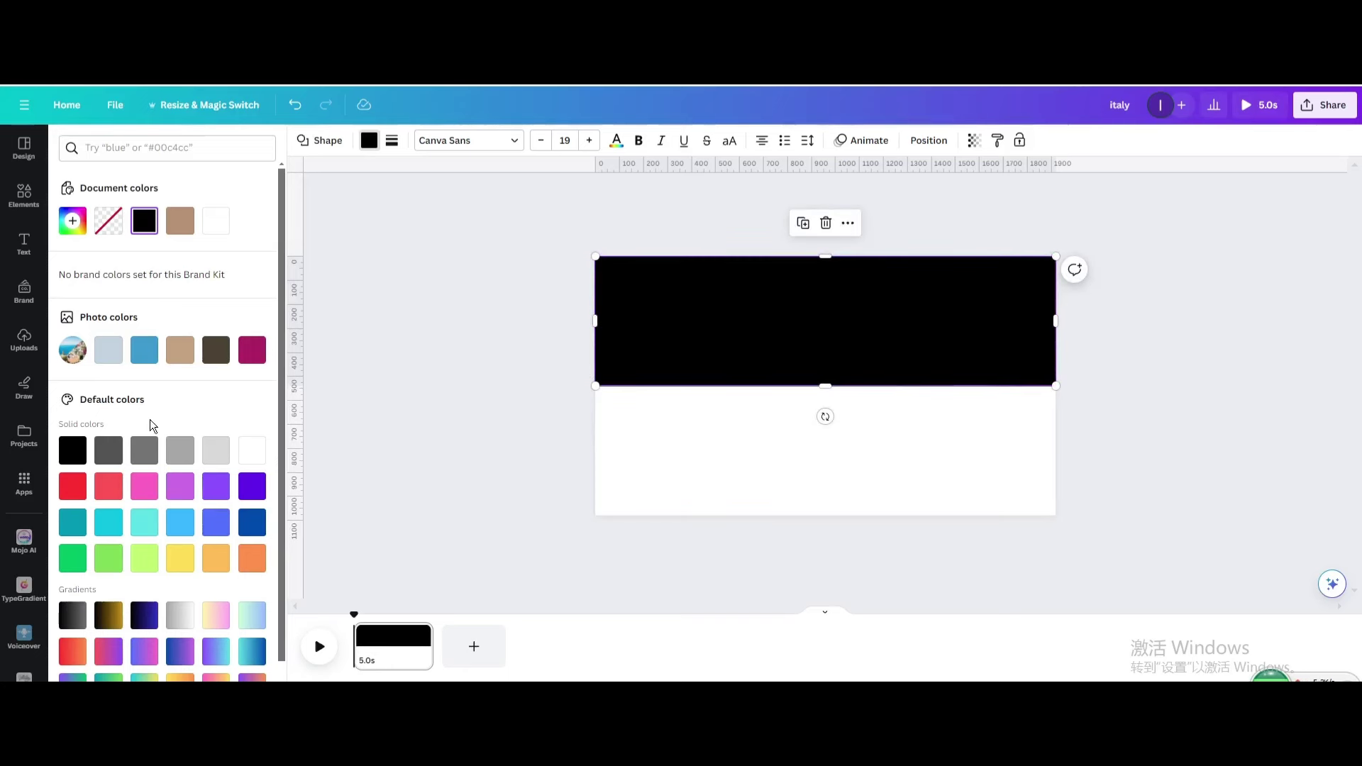
click(73, 456)
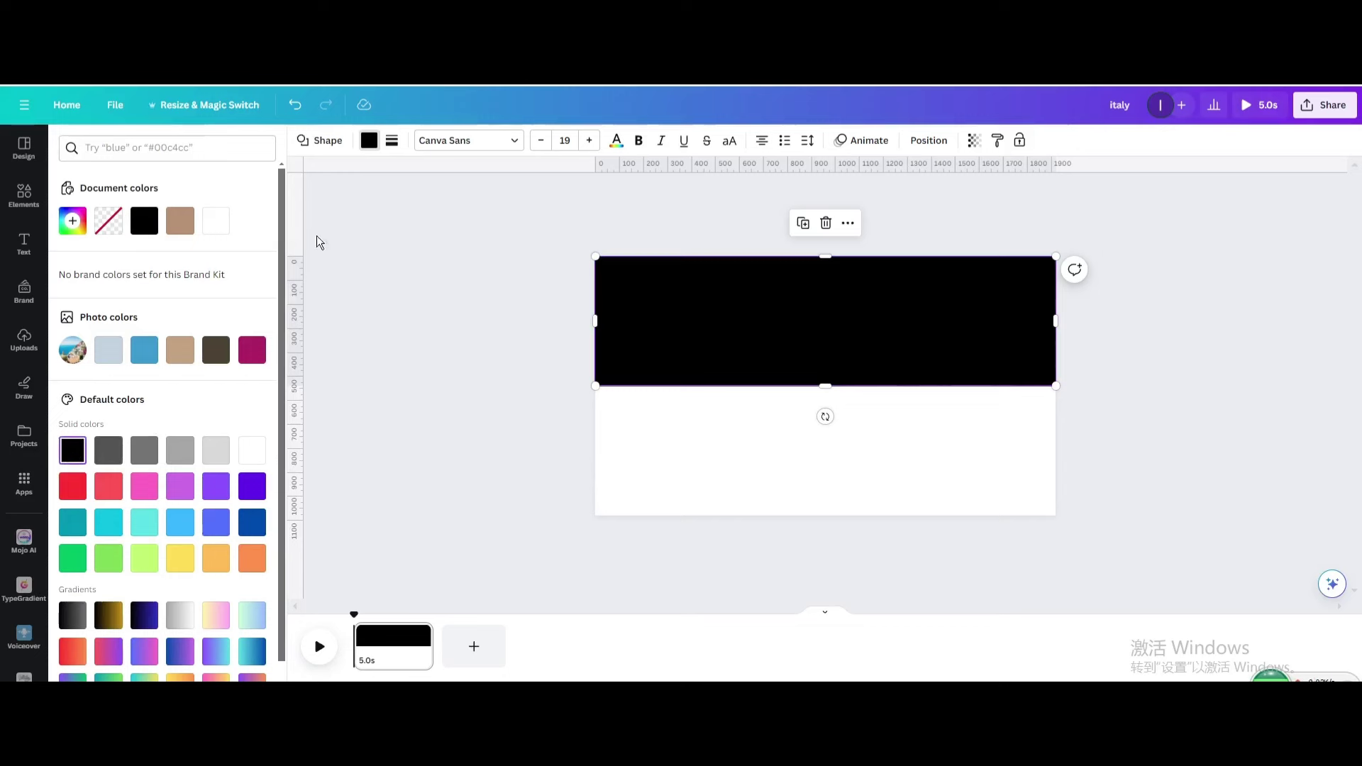
Add a second square across the black rectangle's lower edge near its left end and set its transparency to 0.
click(24, 196)
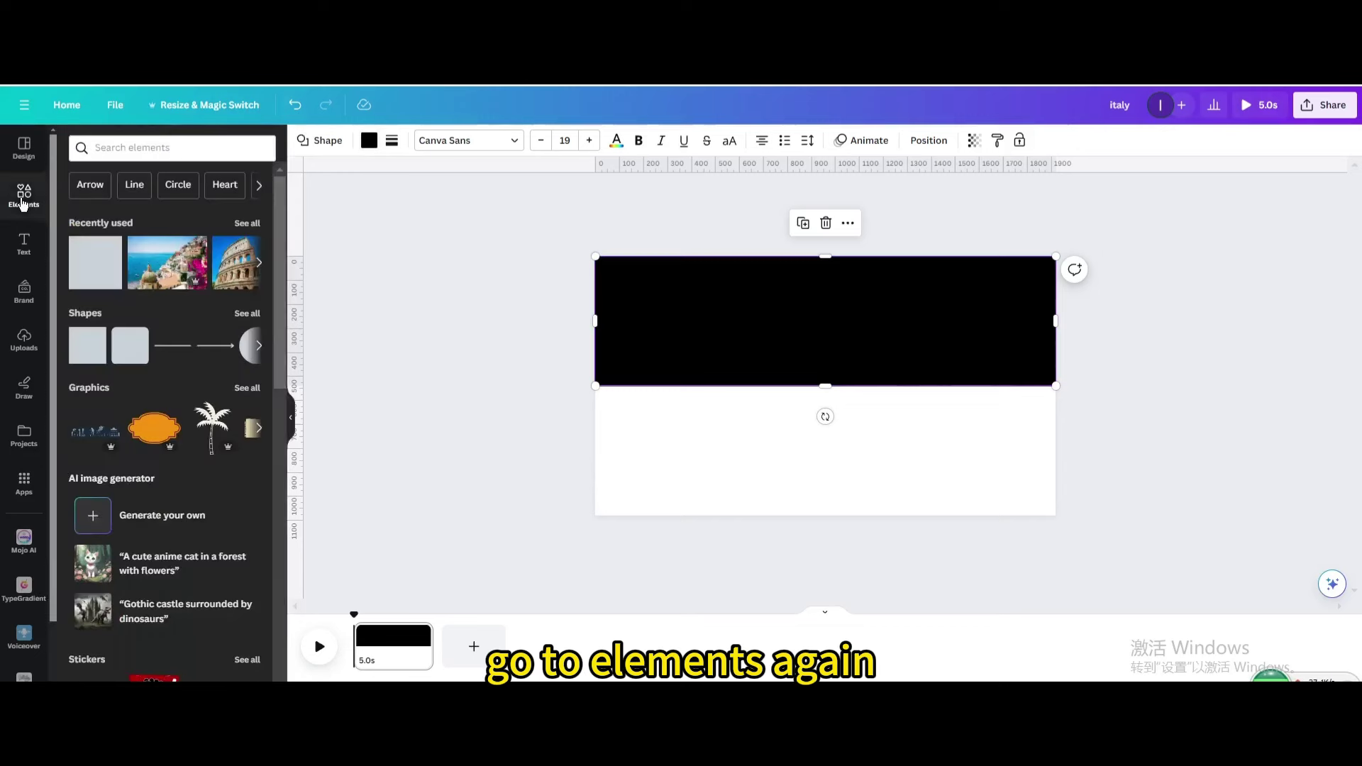
click(78, 356)
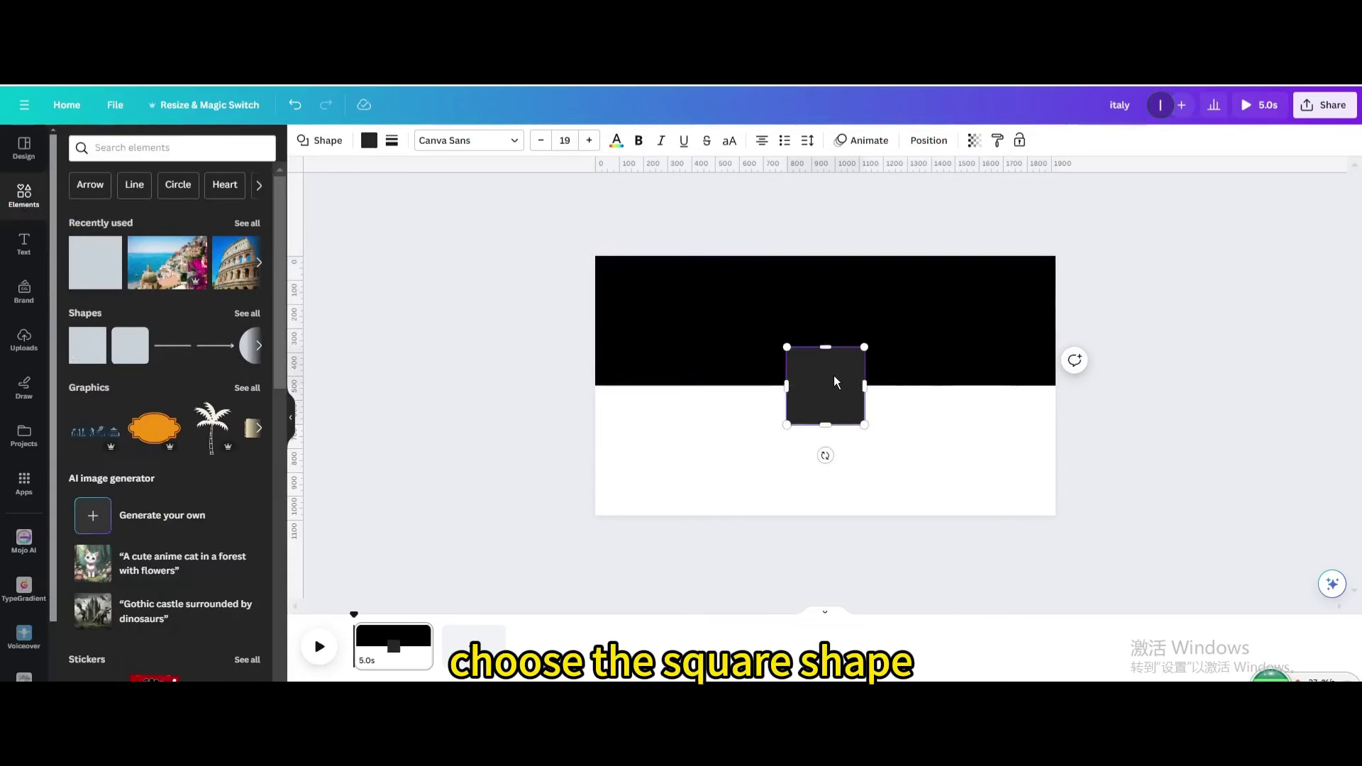
drag(830, 383, 666, 379)
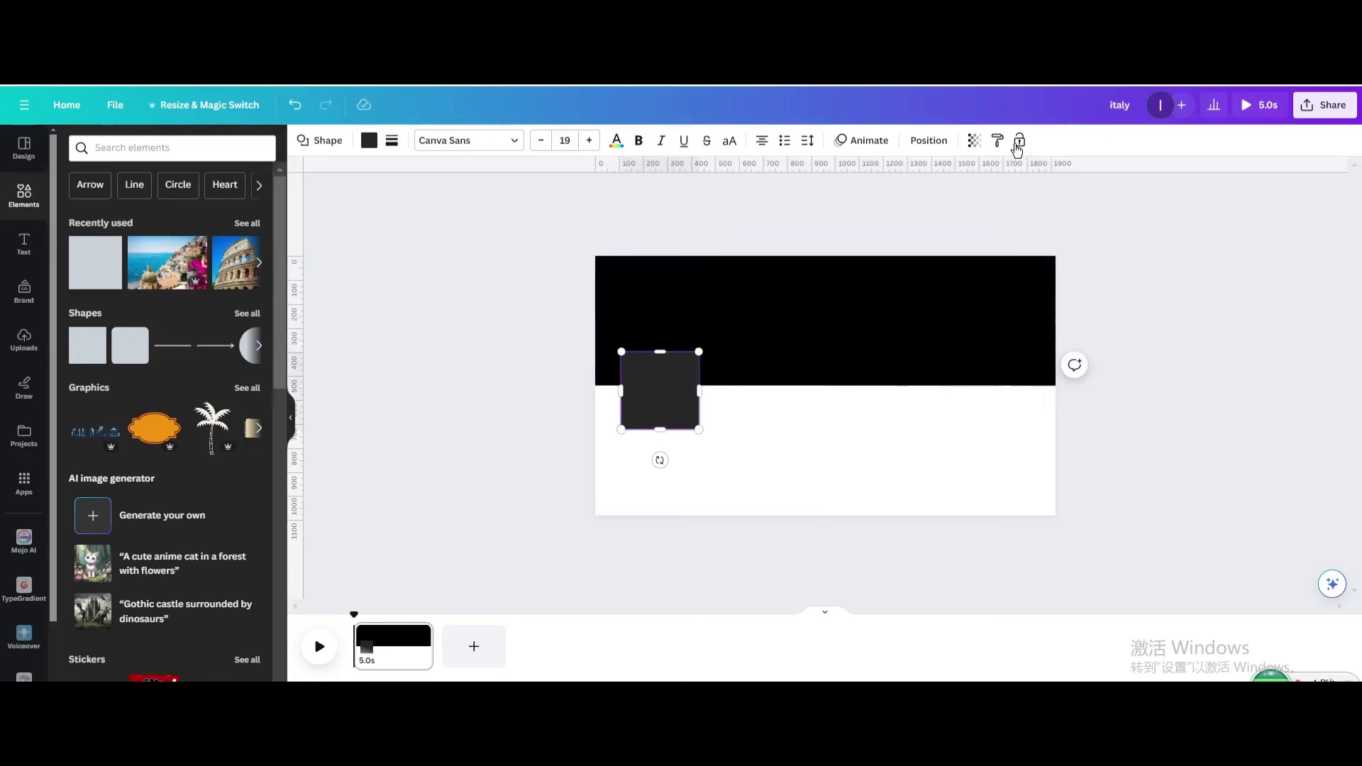
click(974, 139)
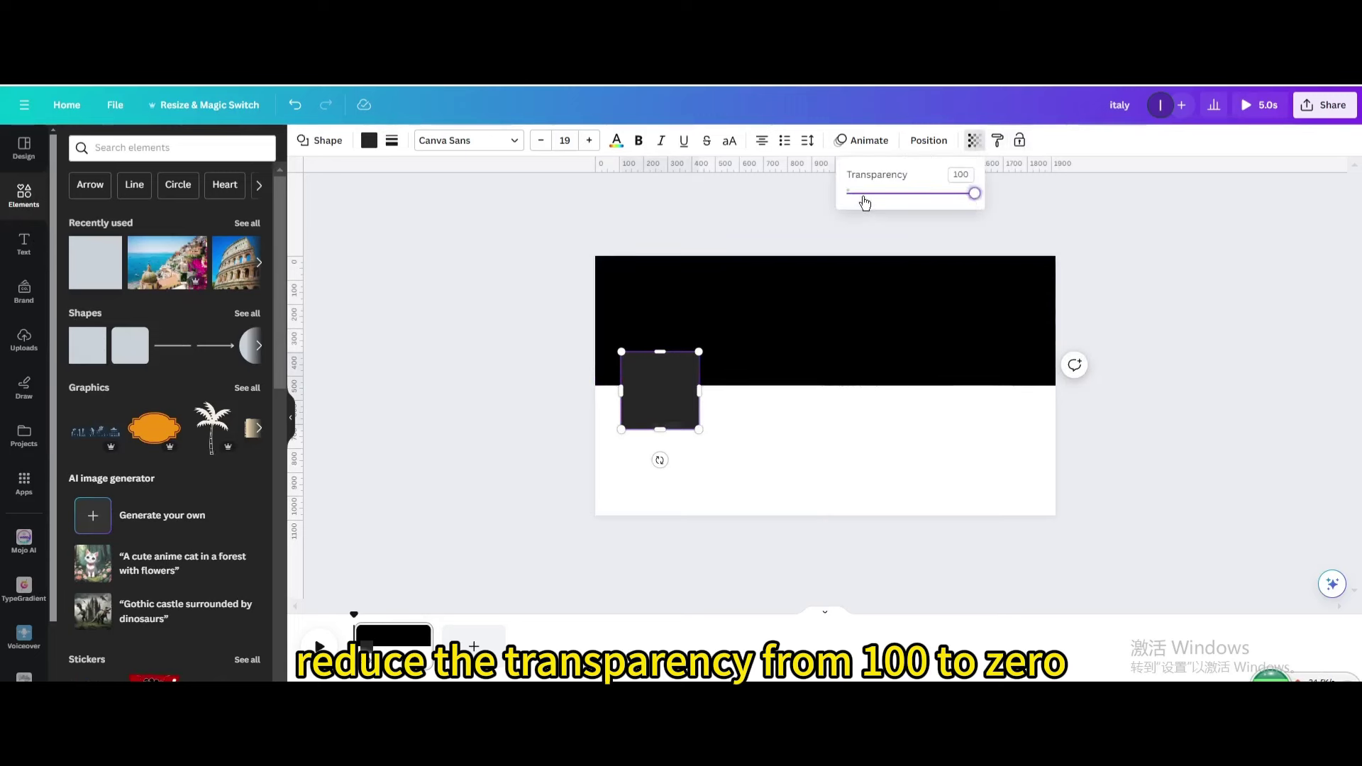
drag(865, 202, 845, 195)
Group the black rectangle with the transparent square, and place a copy rotated 180 degrees over the page's lower half.
drag(484, 332, 645, 407)
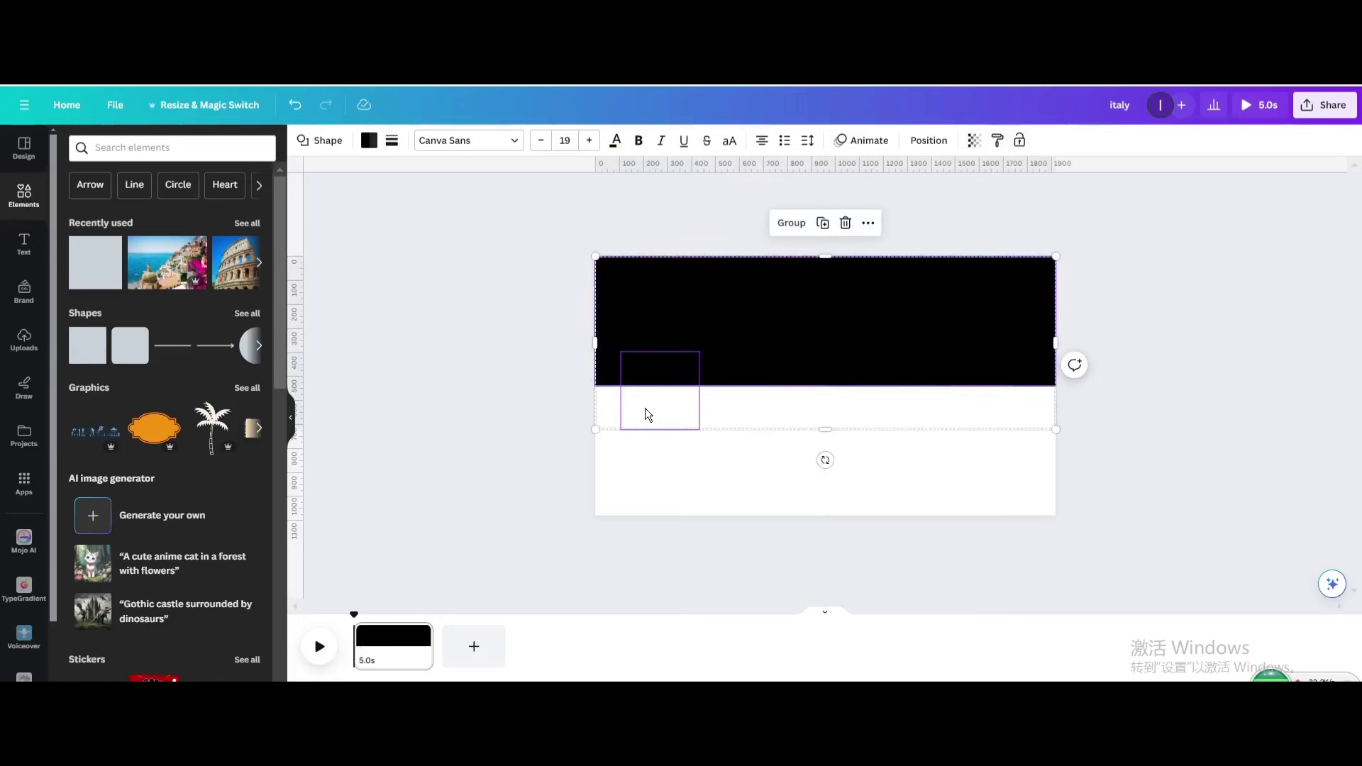
click(787, 235)
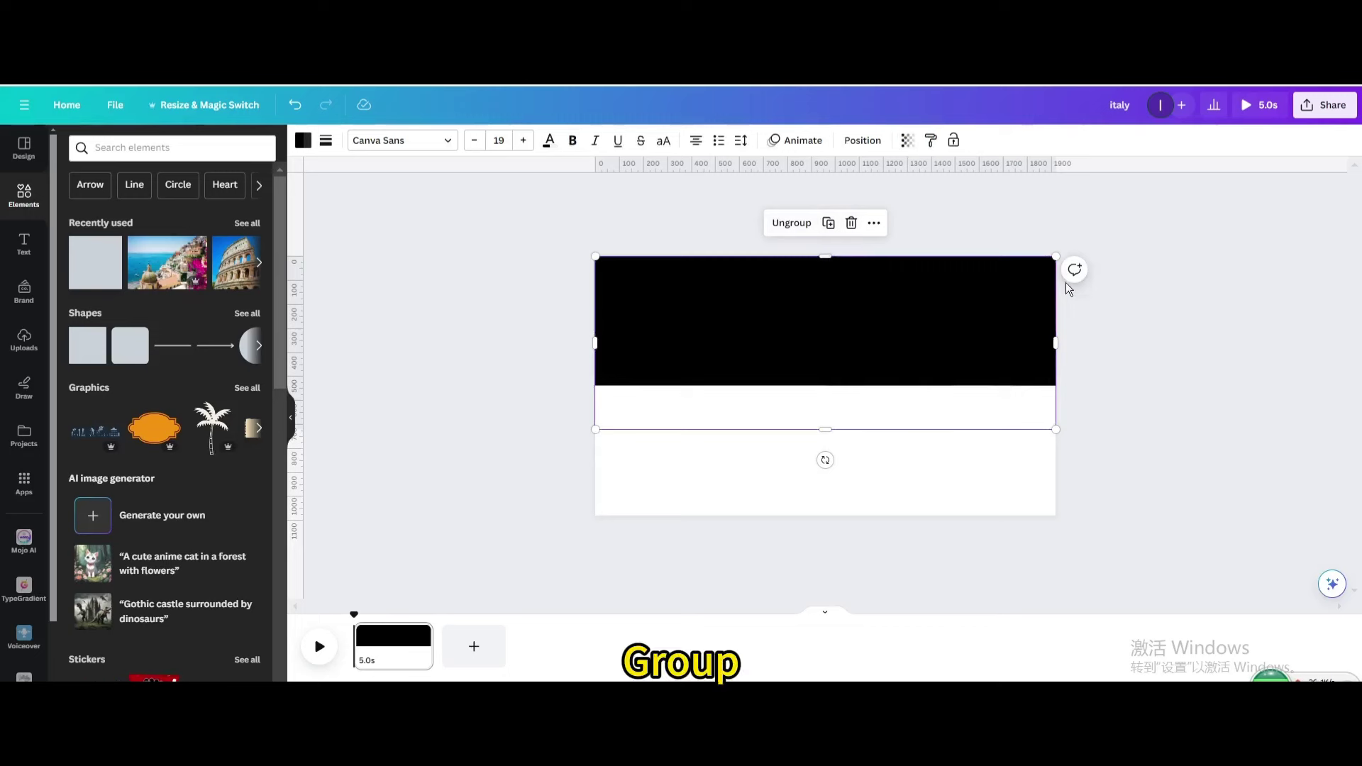
click(832, 227)
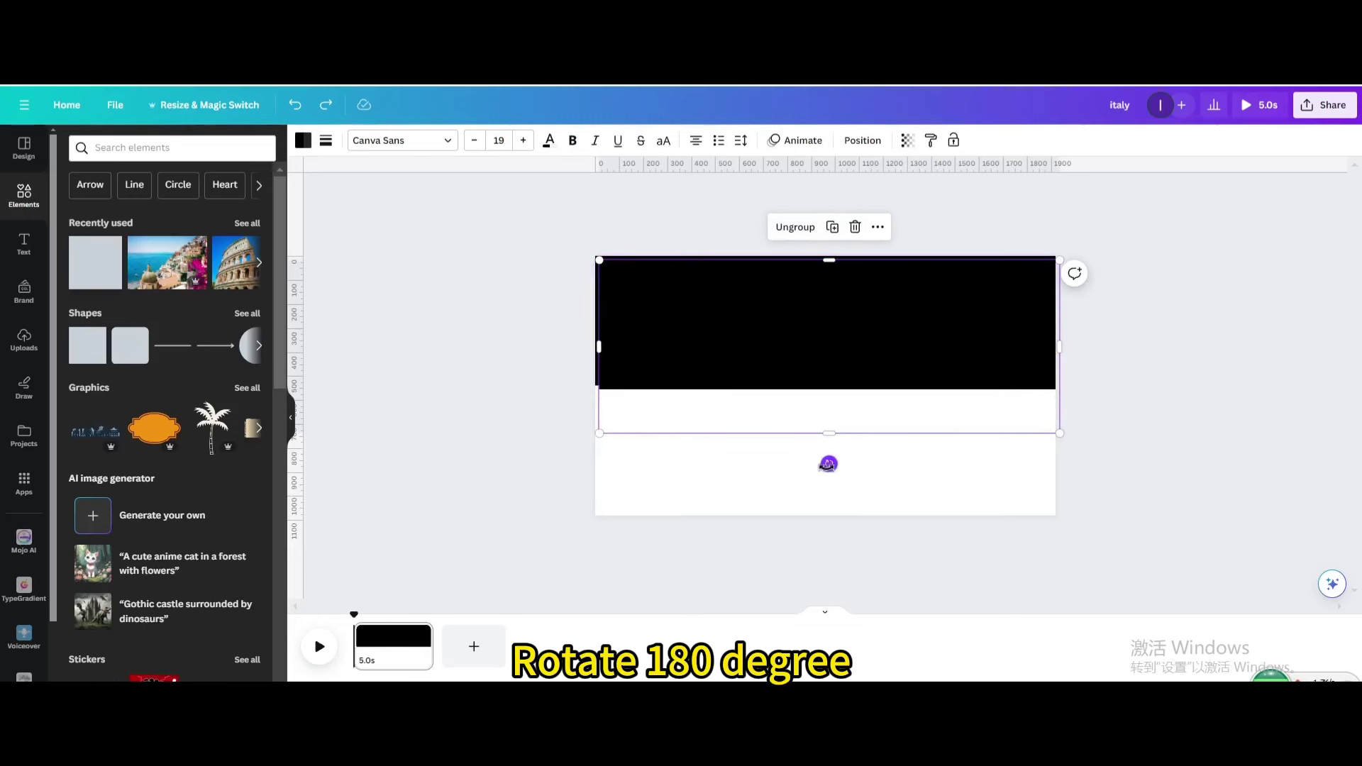
drag(829, 464, 828, 248)
drag(809, 322, 805, 397)
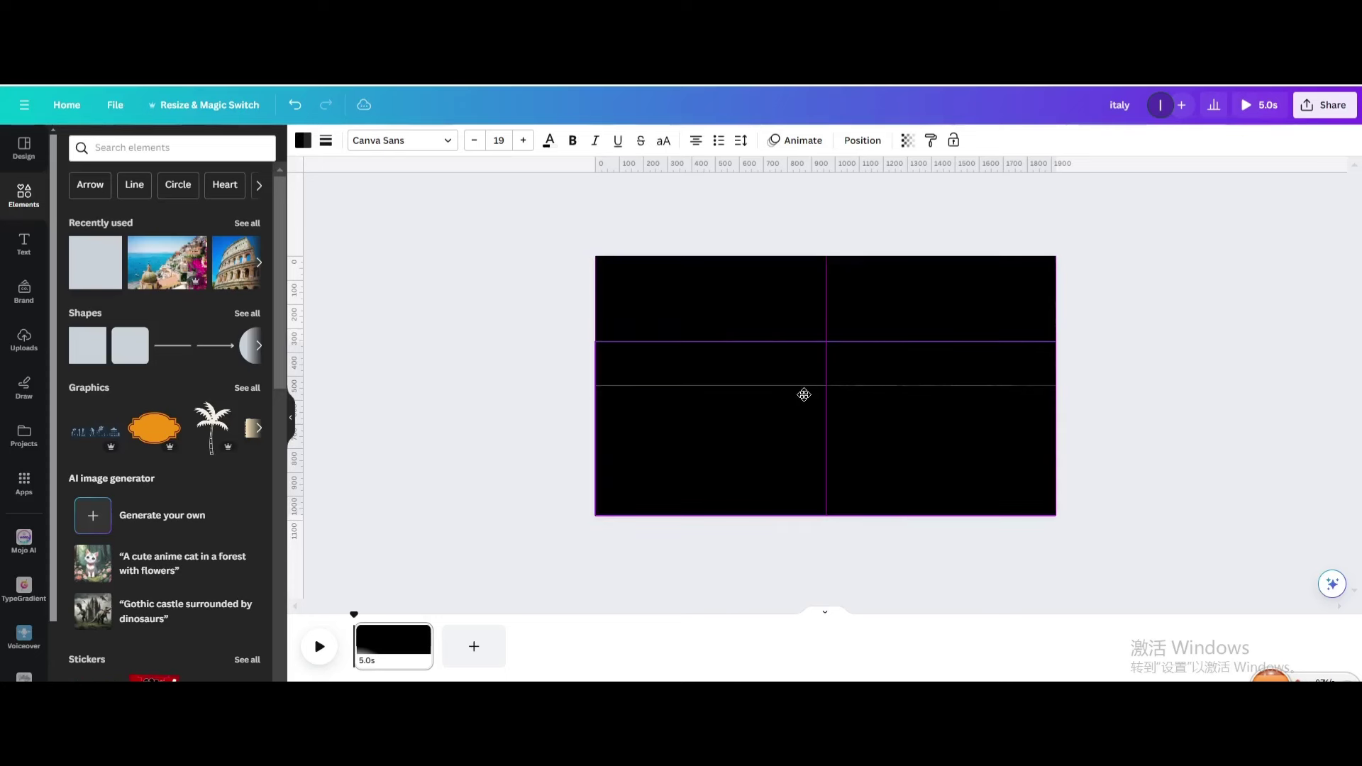
drag(804, 394, 806, 396)
Align the lower black group with the page's bottom edge so both black halves meet at mid-page.
click(675, 329)
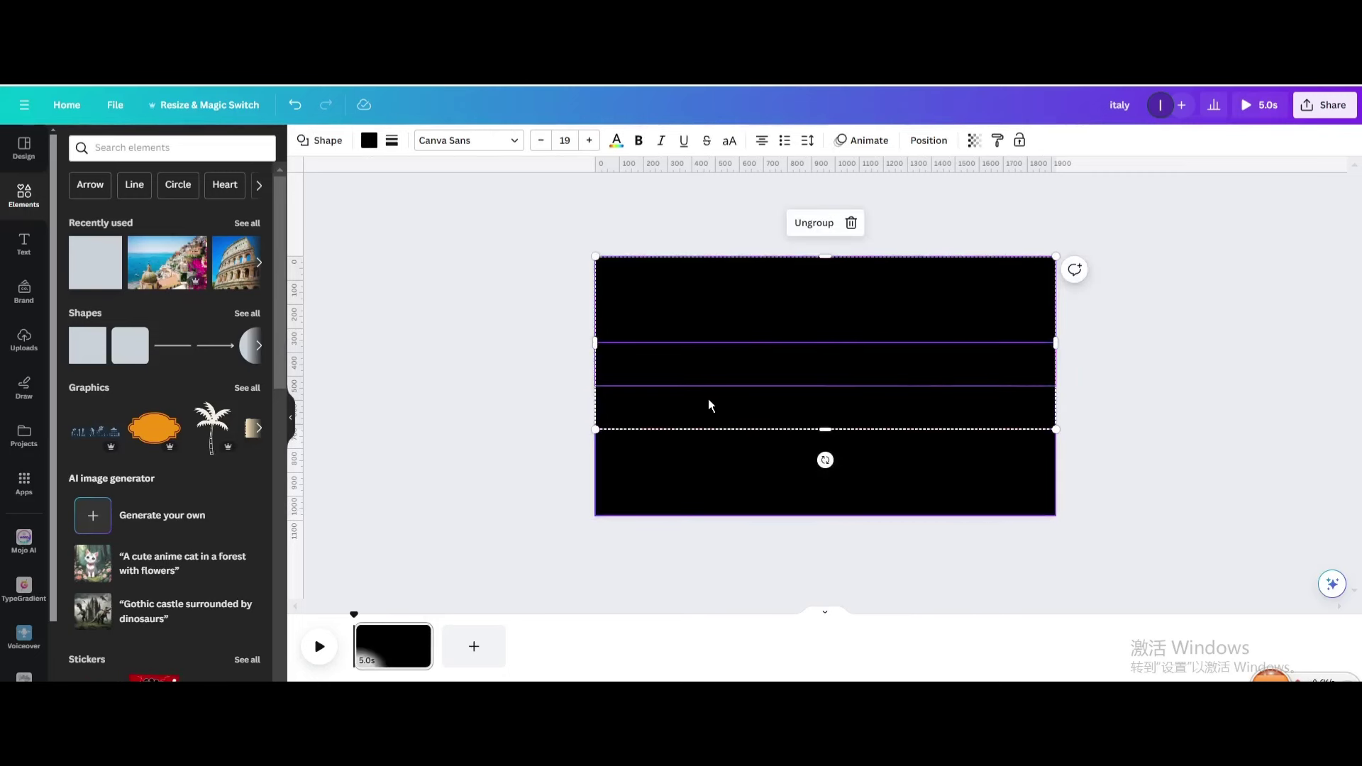
drag(722, 399, 723, 485)
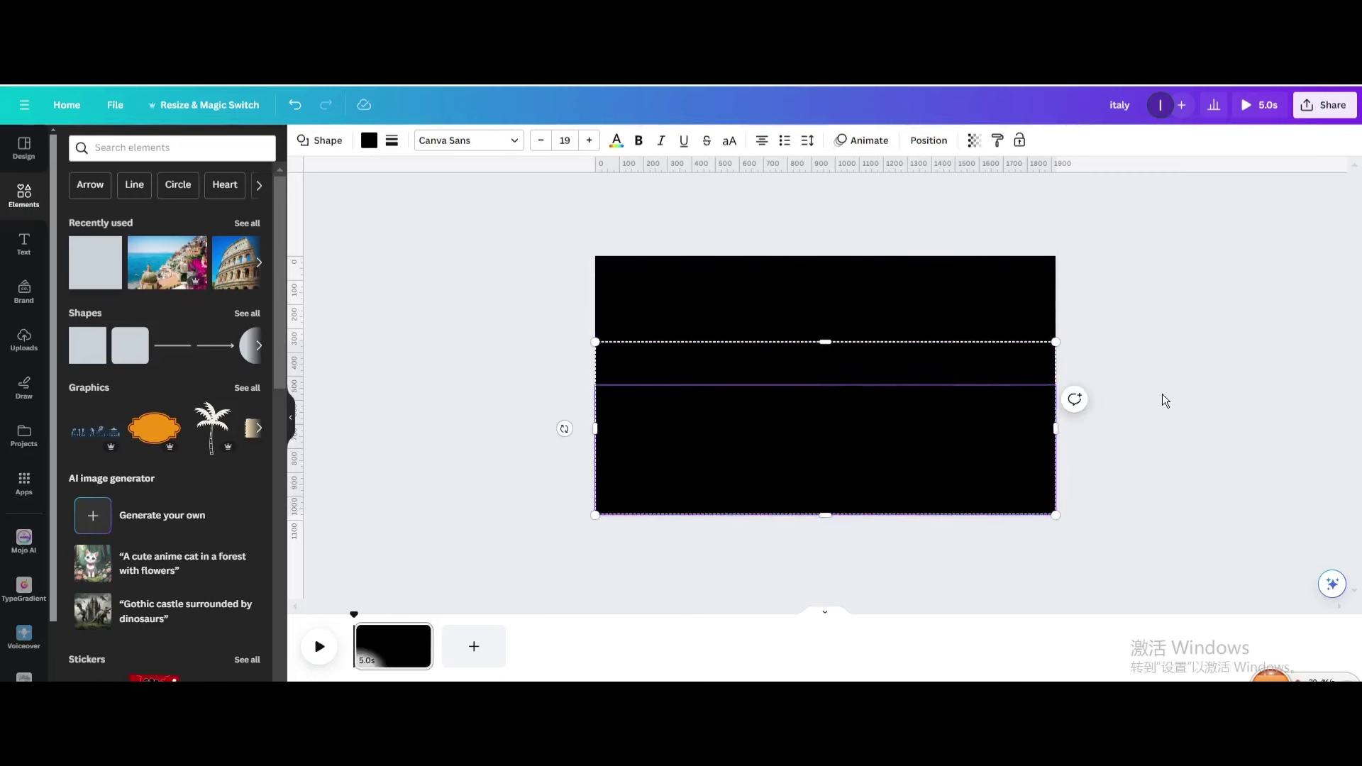
click(1135, 334)
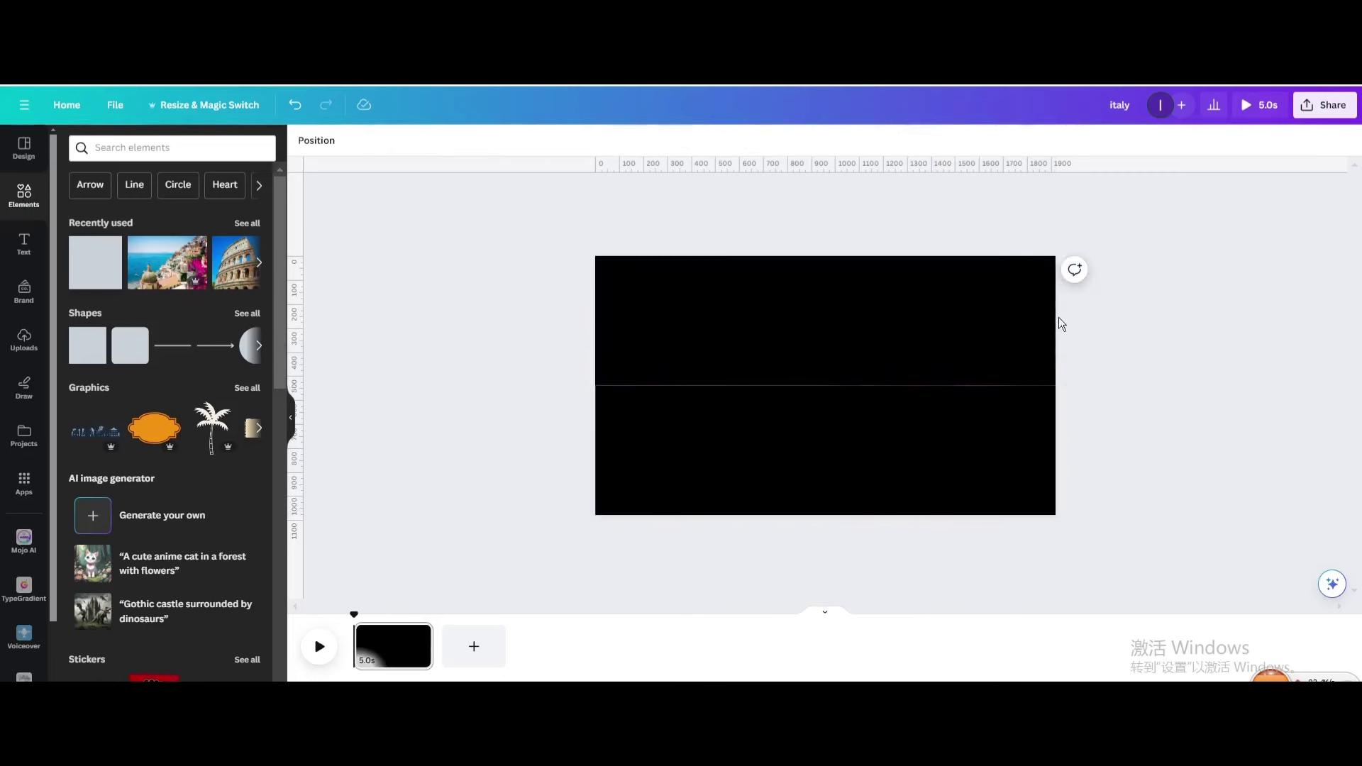
click(752, 396)
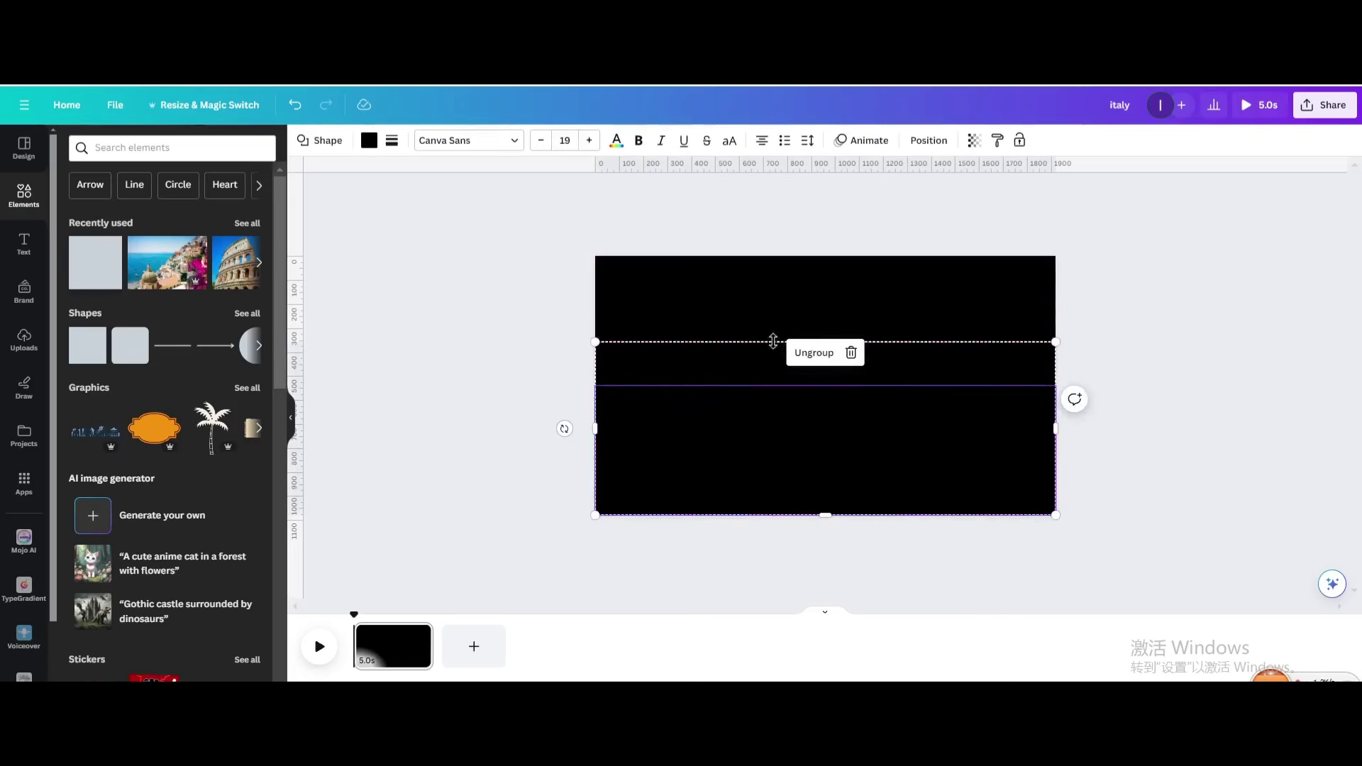
mouse_move(773, 339)
mouse_down()
mouse_move(779, 308)
mouse_move(779, 362)
mouse_move(777, 345)
mouse_up()
click(1146, 333)
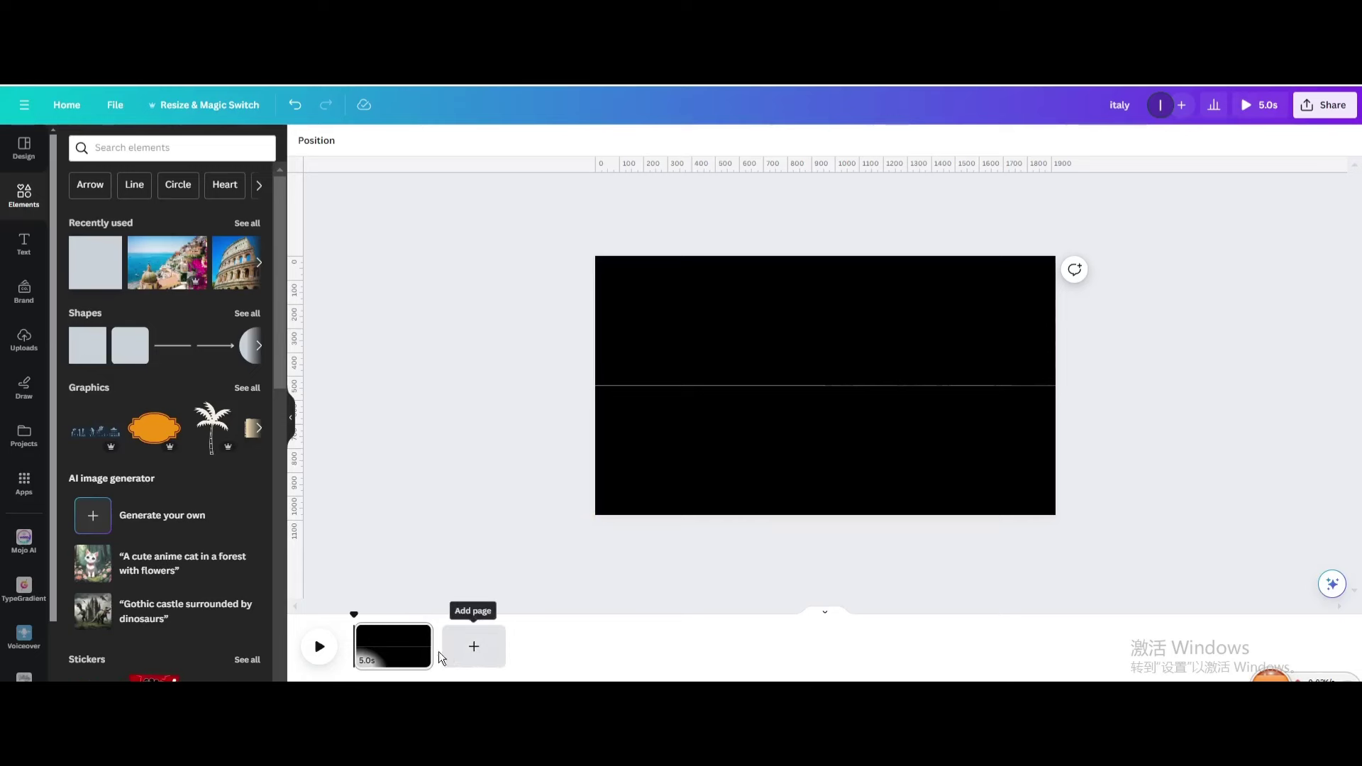
Move the two black groups off the page, above and below, and enlarge the ITALY photo group to fill the page.
click(751, 434)
drag(761, 429, 763, 551)
click(768, 344)
drag(768, 344, 768, 220)
click(876, 345)
drag(826, 389, 594, 514)
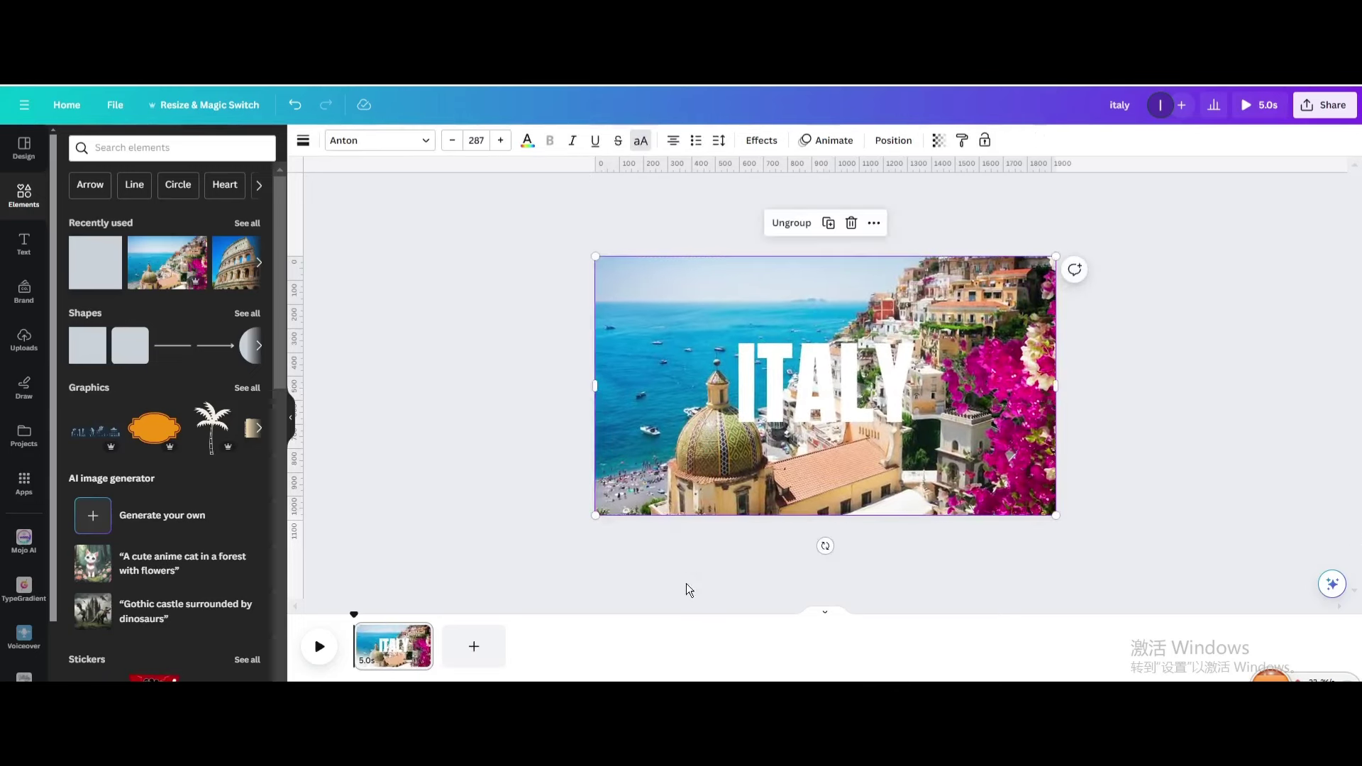
Move the lower black group back up so it covers the bottom half of the ITALY photo.
click(780, 576)
click(761, 504)
drag(761, 523, 763, 384)
click(781, 224)
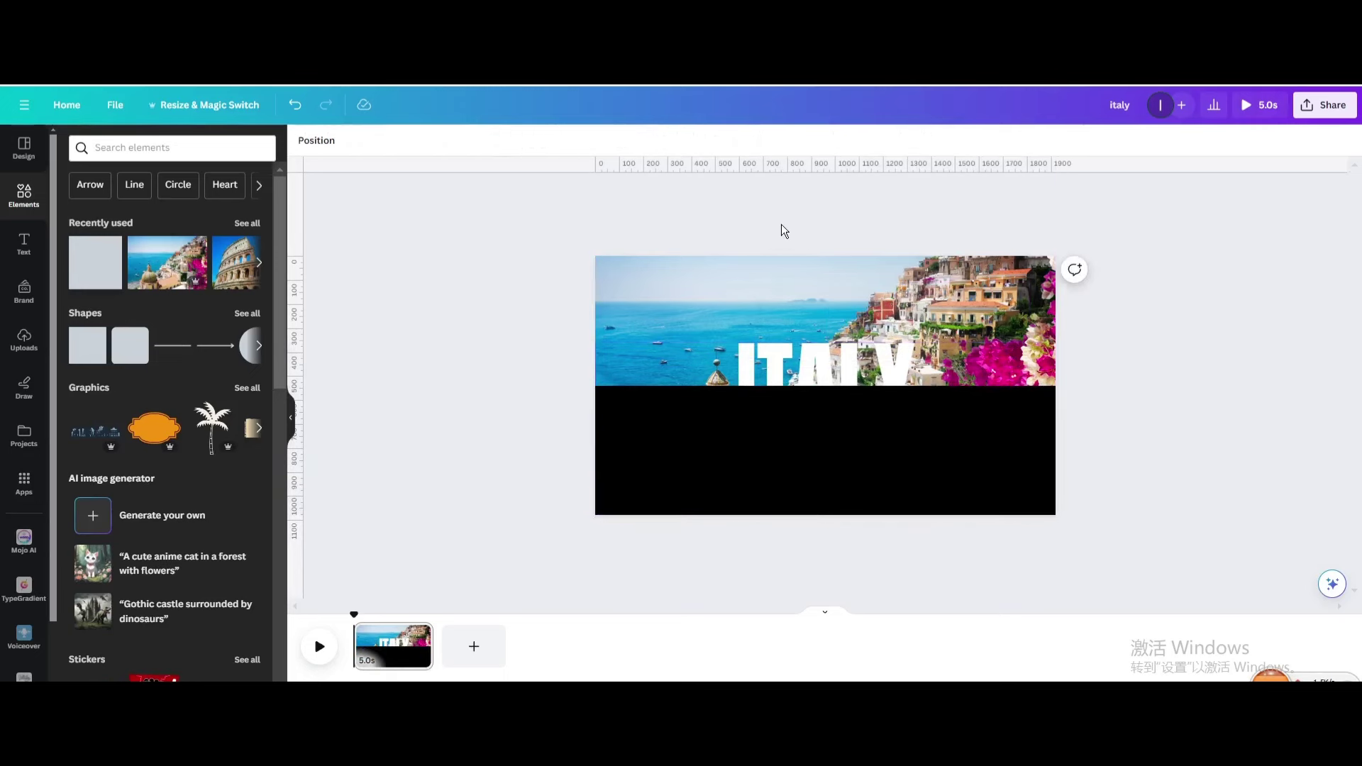
Move the upper black group down from above the page so it covers the top half of the ITALY photo.
click(801, 254)
drag(799, 262, 801, 391)
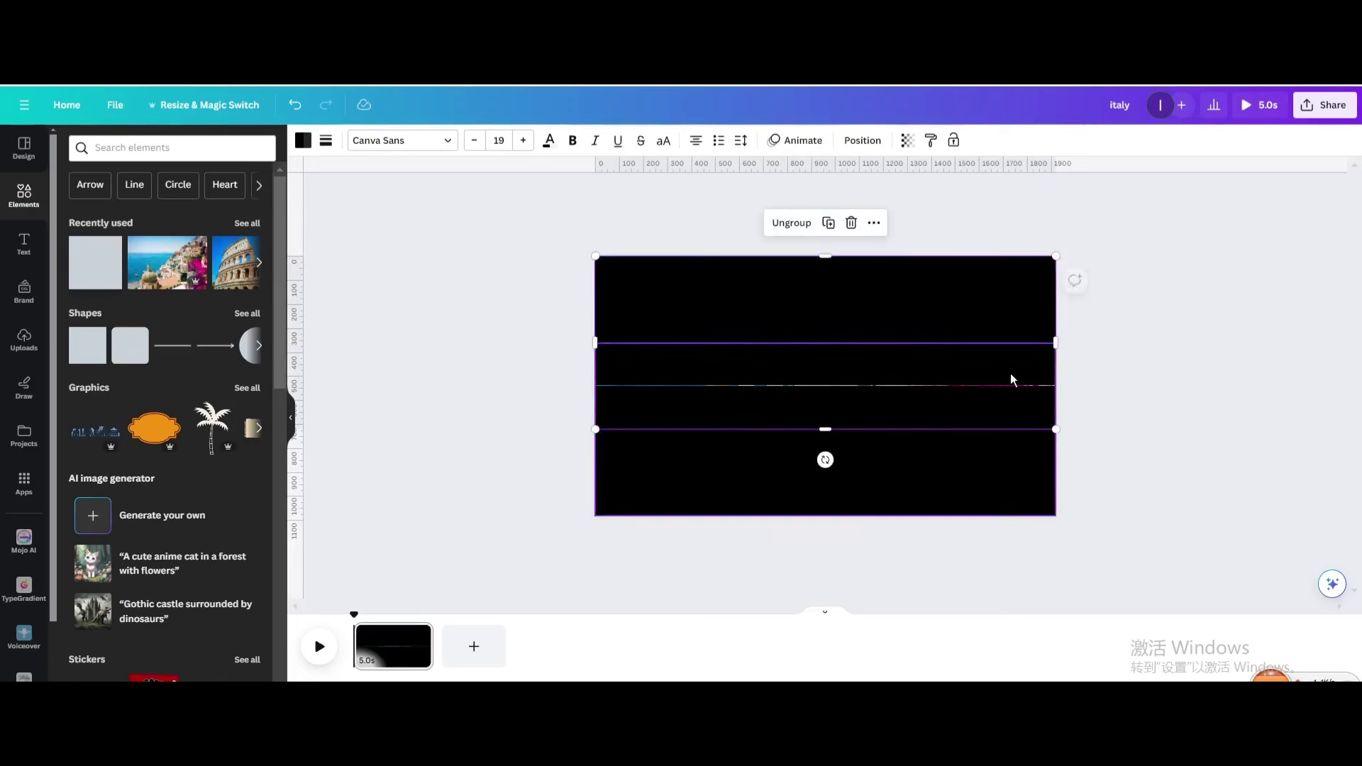
click(1172, 332)
click(472, 645)
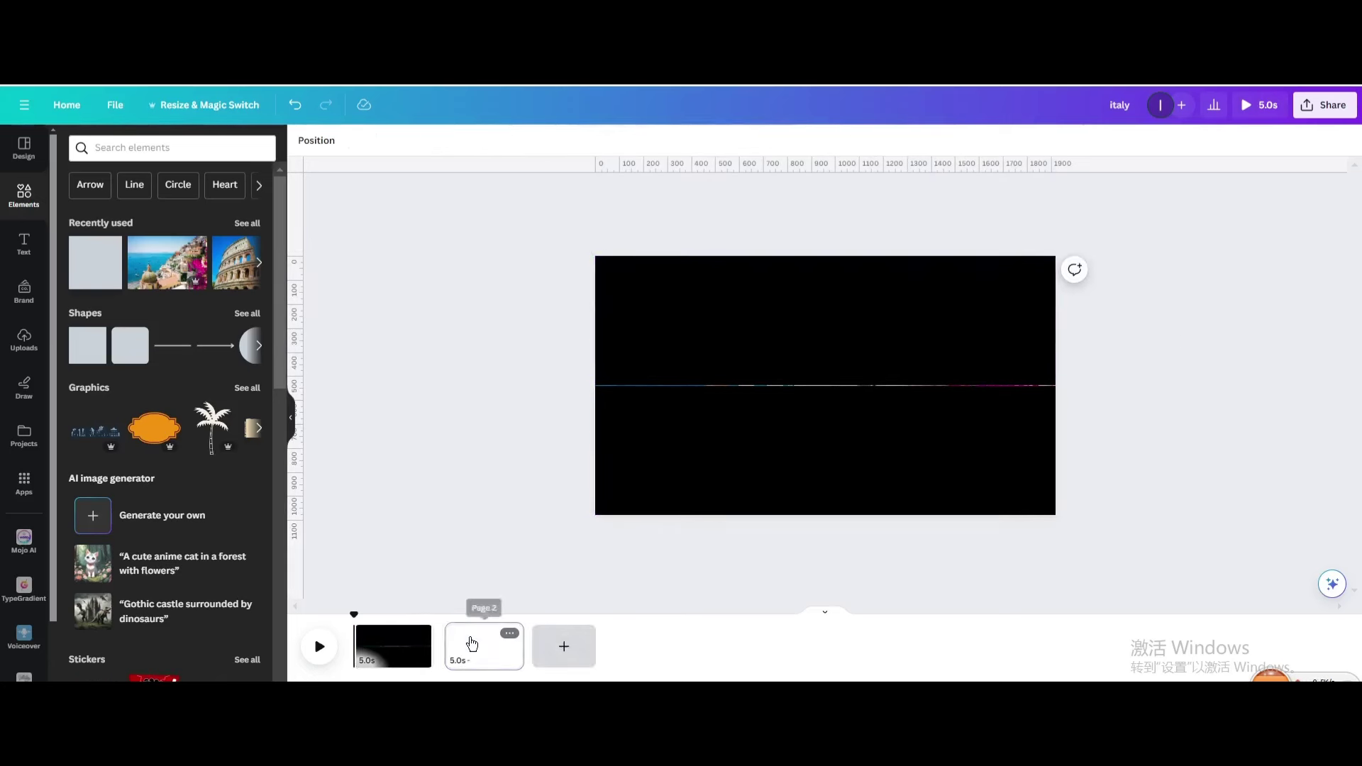
click(511, 634)
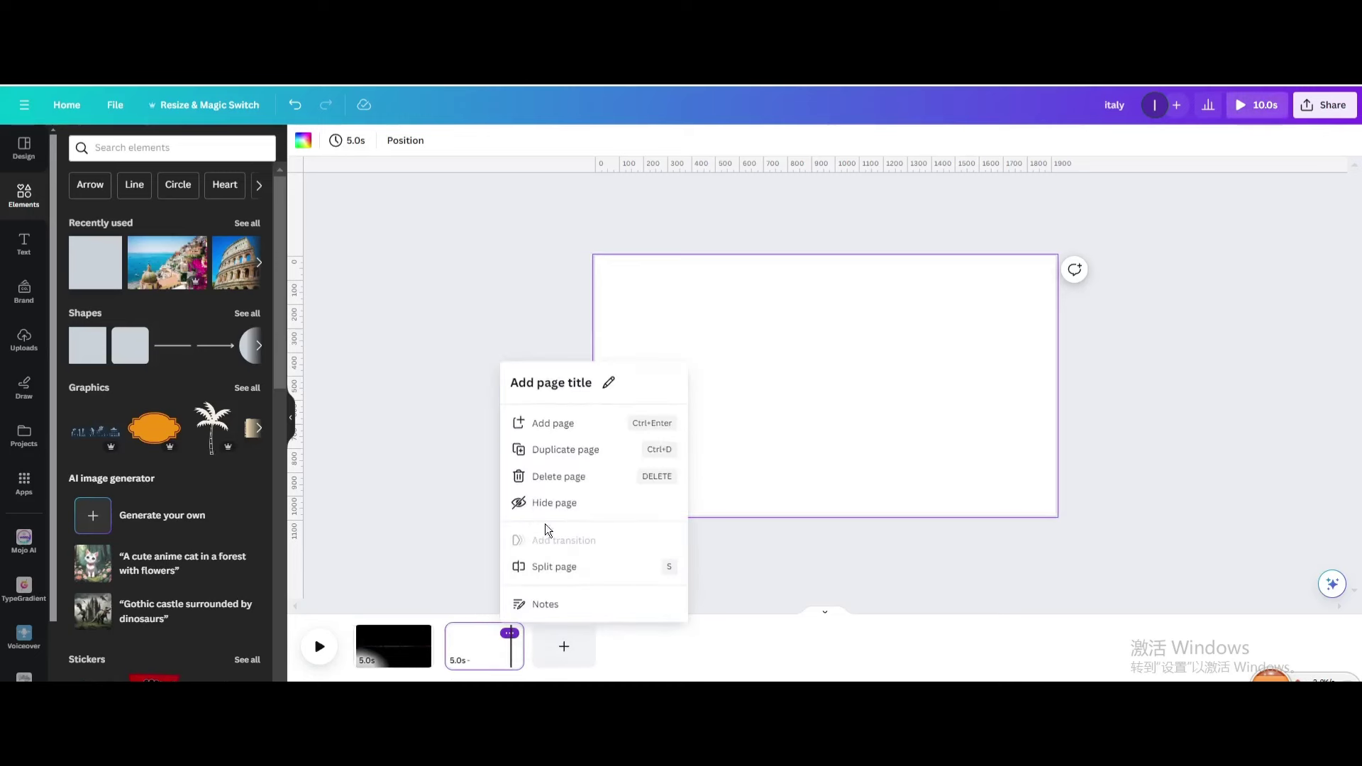
click(548, 475)
Duplicate the black-covered page and move the black groups off the copy to uncover the ITALY photo.
click(419, 633)
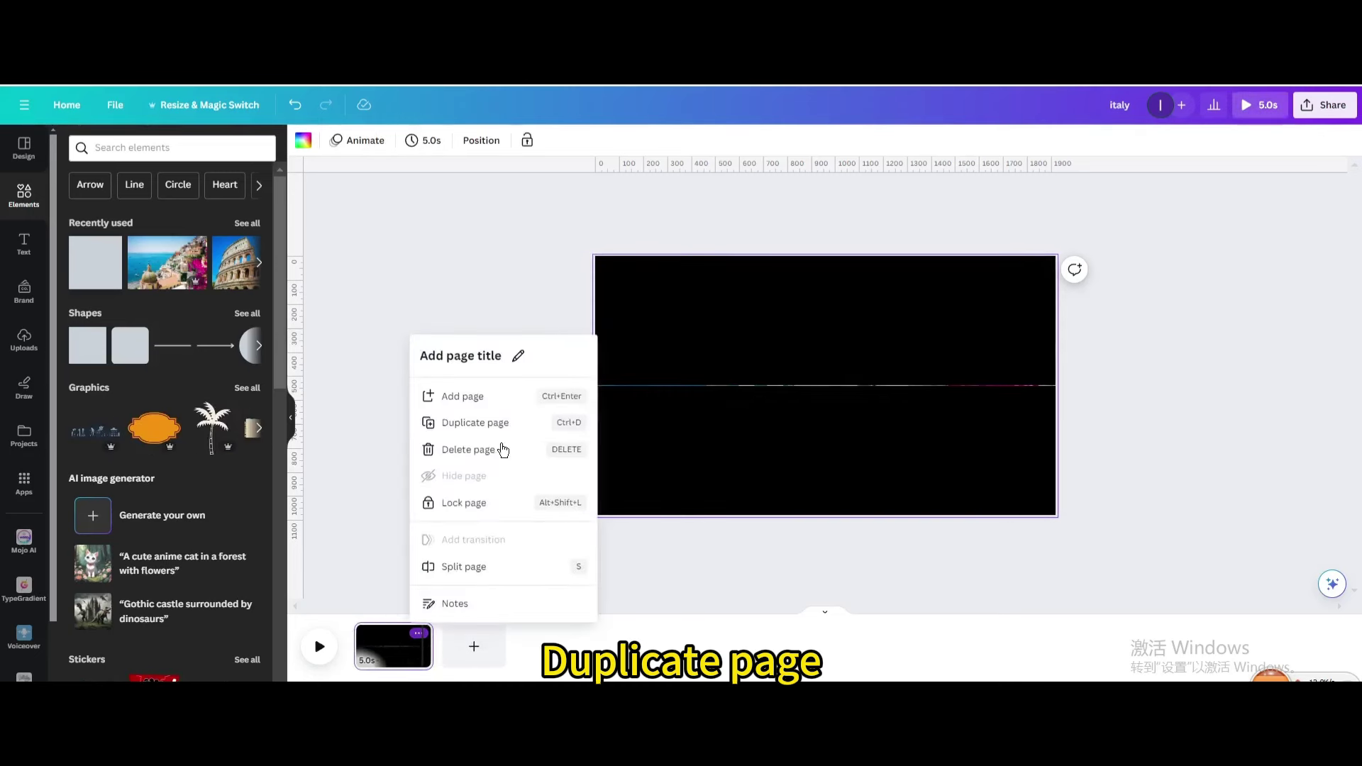
click(495, 426)
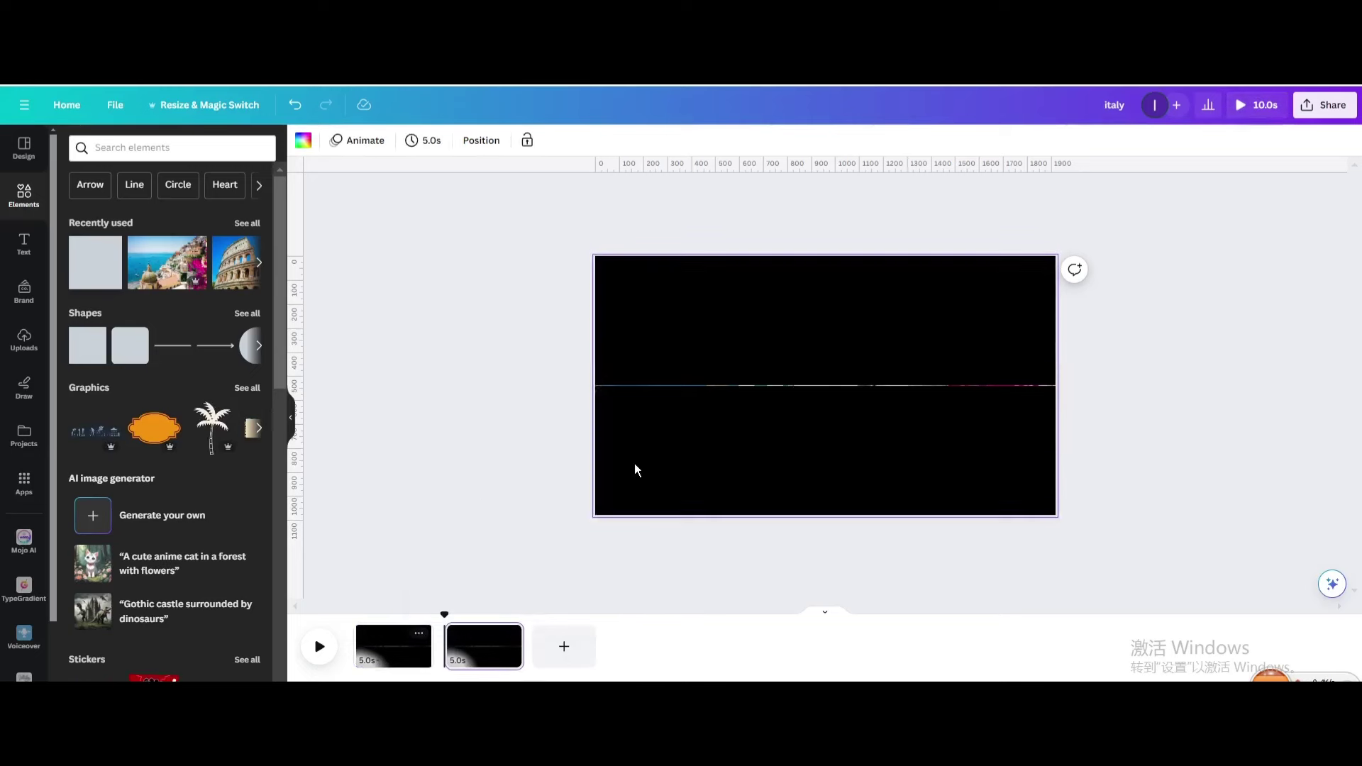
drag(711, 438, 741, 220)
Enlarge the ITALY photo group on the second page beyond the page edges, with the title at font size 375, and recenter it.
click(743, 369)
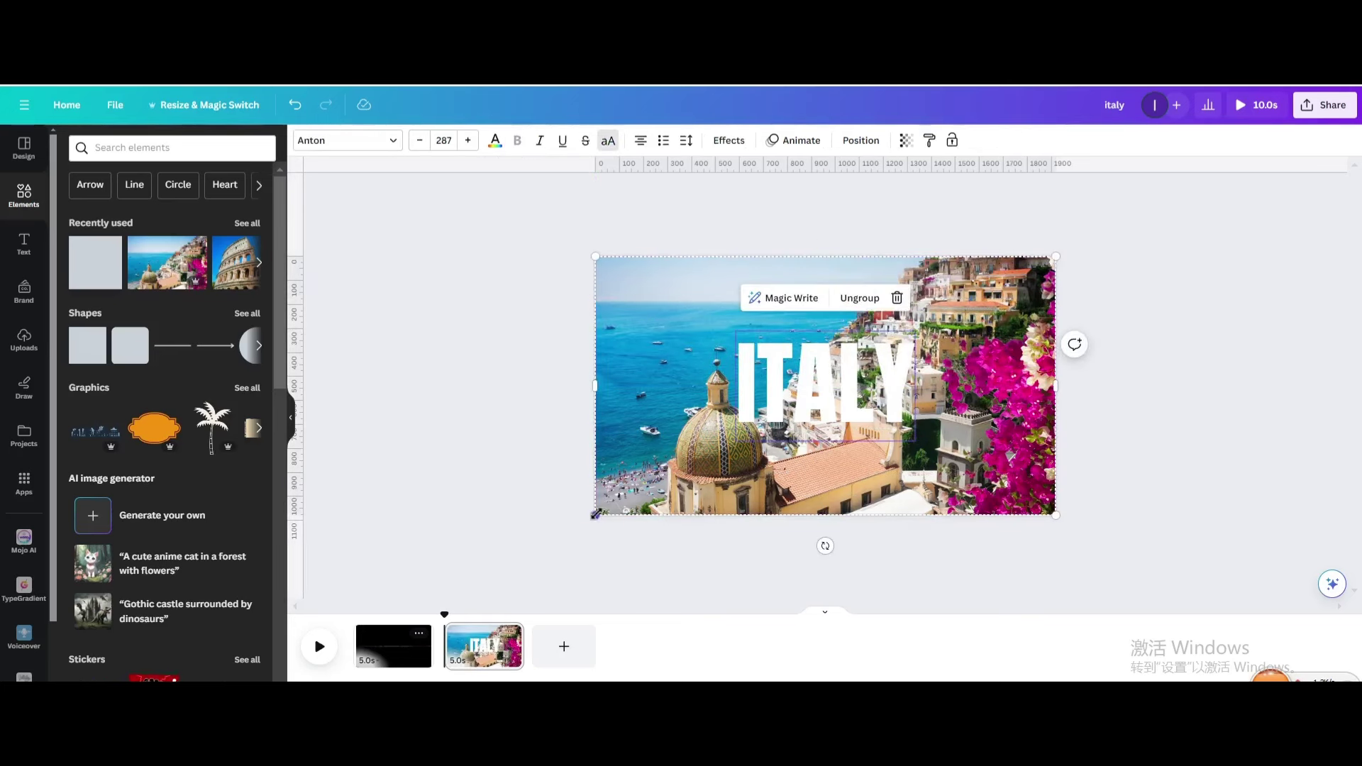
drag(596, 515, 533, 552)
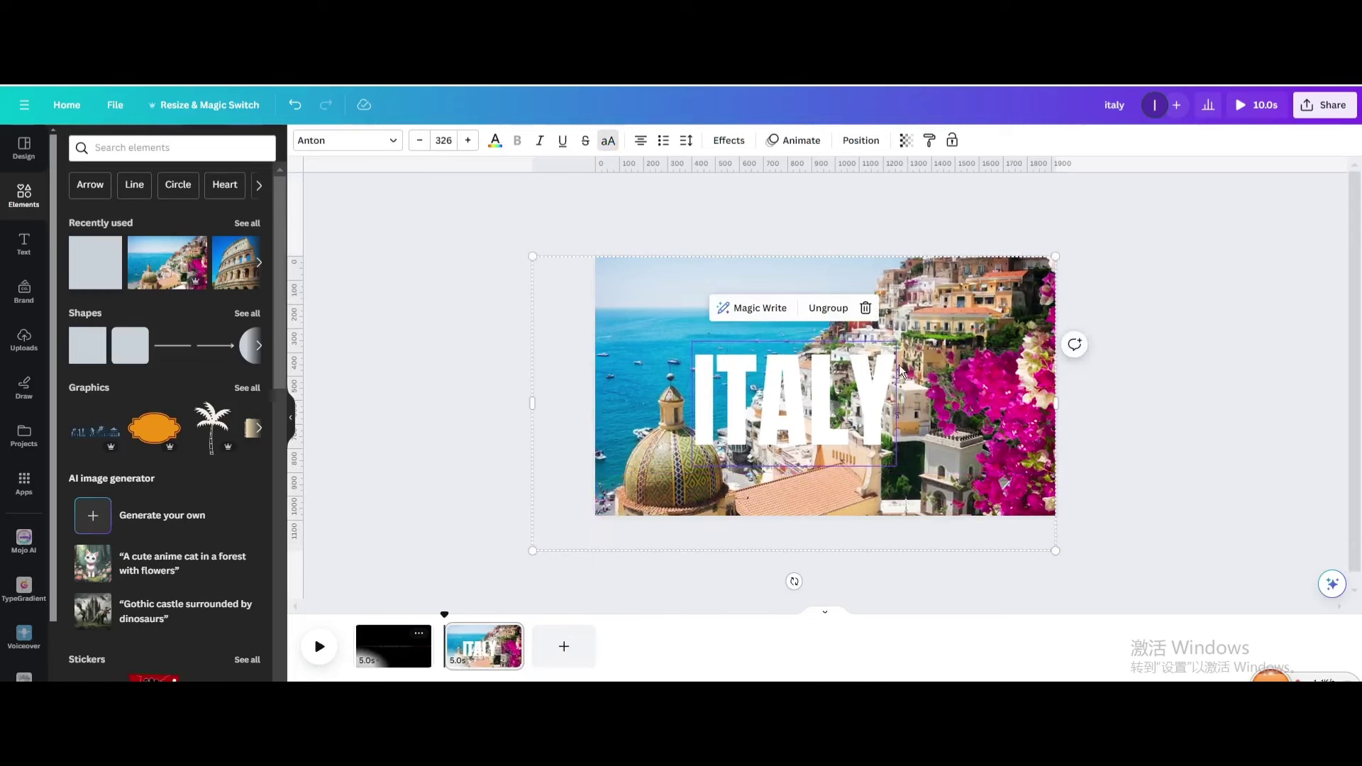
drag(1055, 257, 1143, 230)
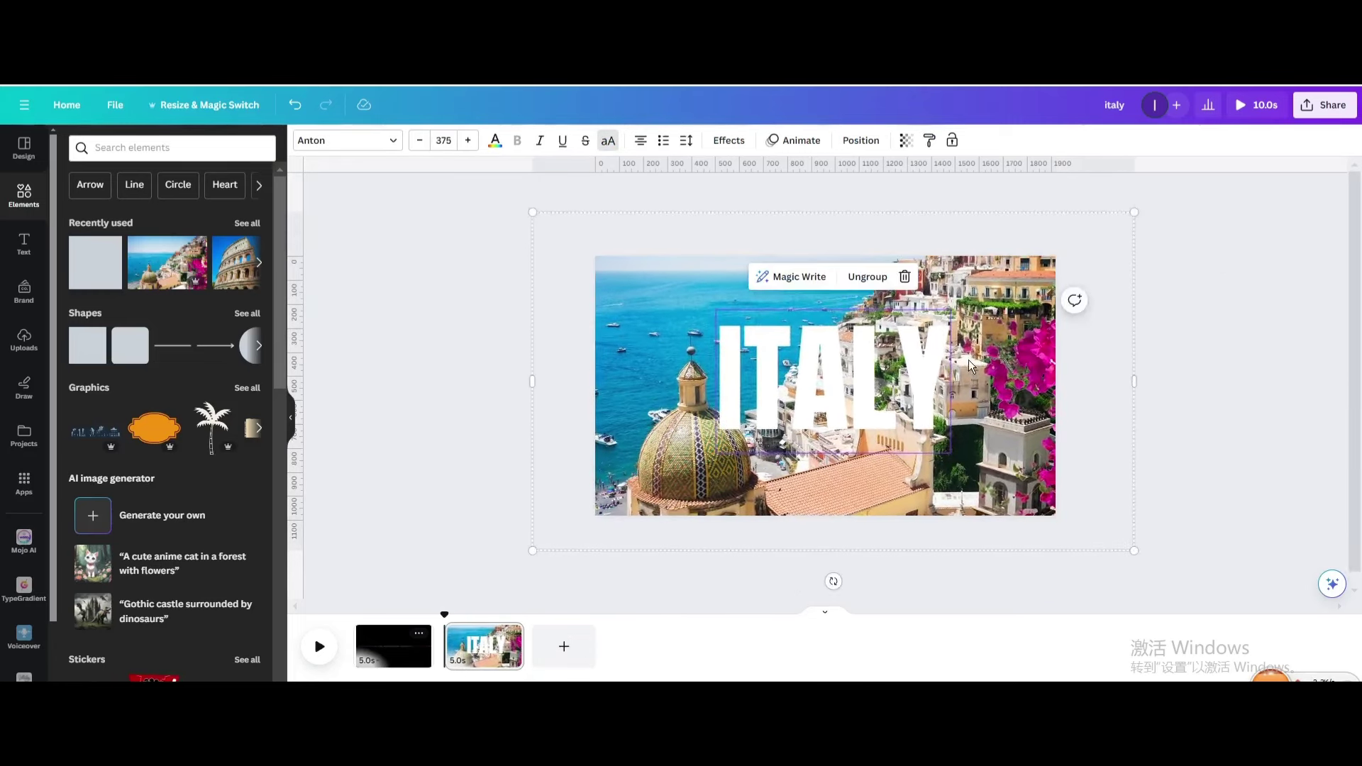
drag(955, 377, 953, 385)
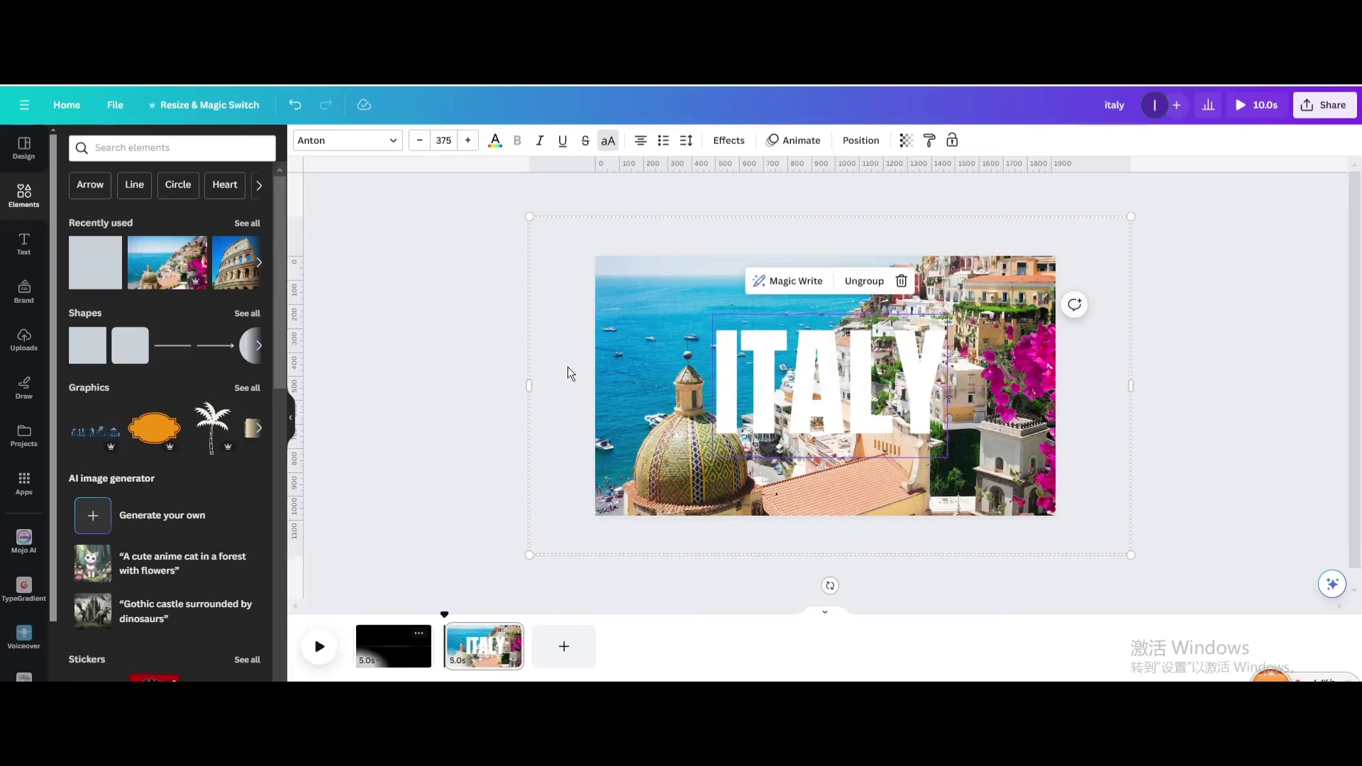
click(463, 359)
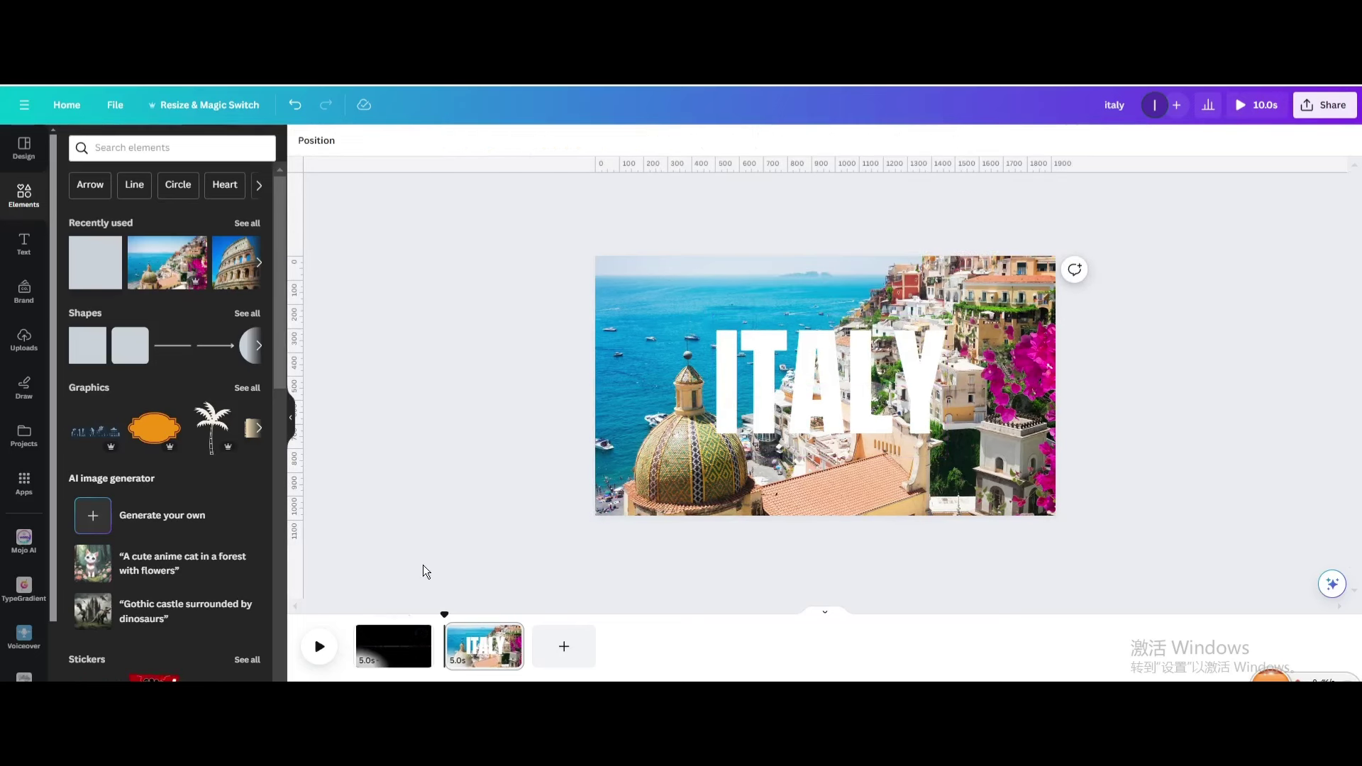
Duplicate the first black-covered page and place the copy after the ITALY page as the third page.
click(425, 635)
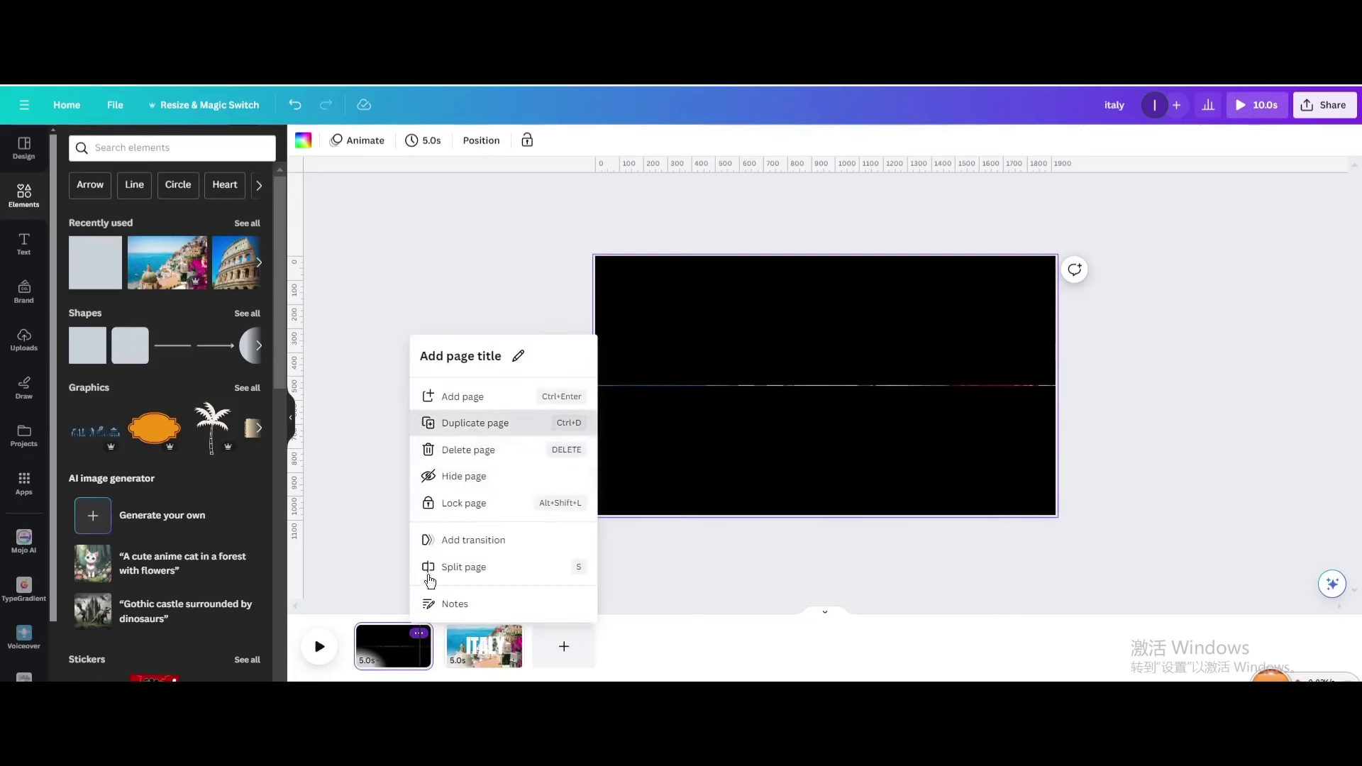
key(ctrl+d)
drag(458, 643, 586, 654)
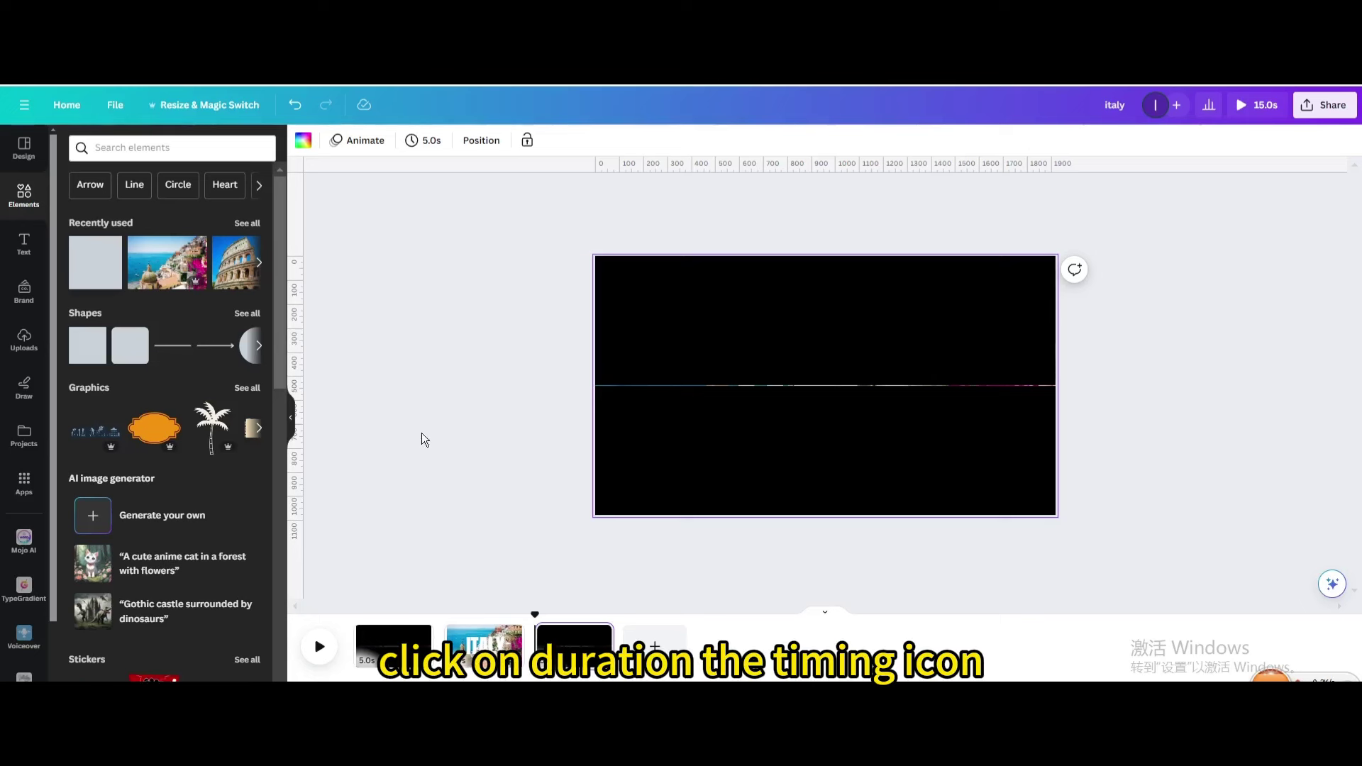
Set the page timing to 2 seconds and apply it to all three pages.
click(551, 186)
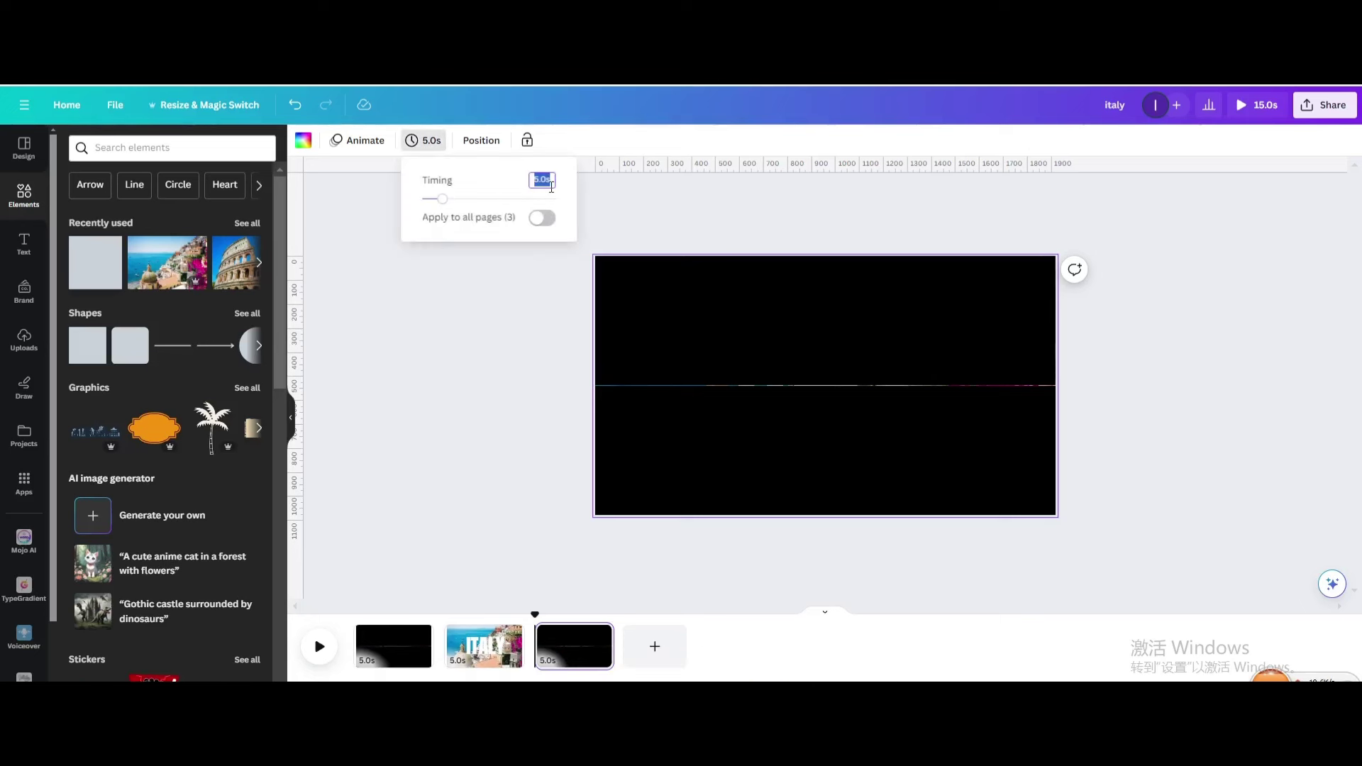
text(2)
click(550, 215)
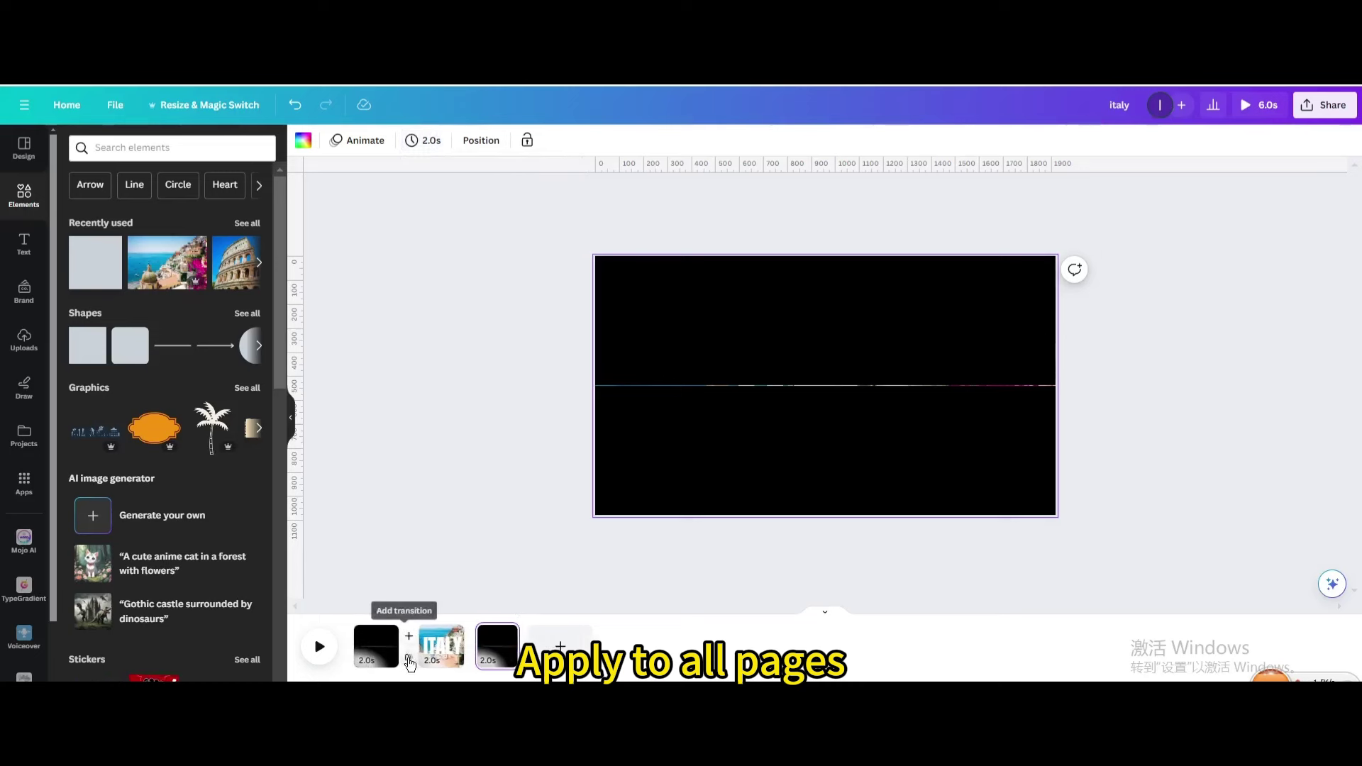
Add a Match & Move transition lasting 1 second after the first page and apply it between all pages.
click(410, 661)
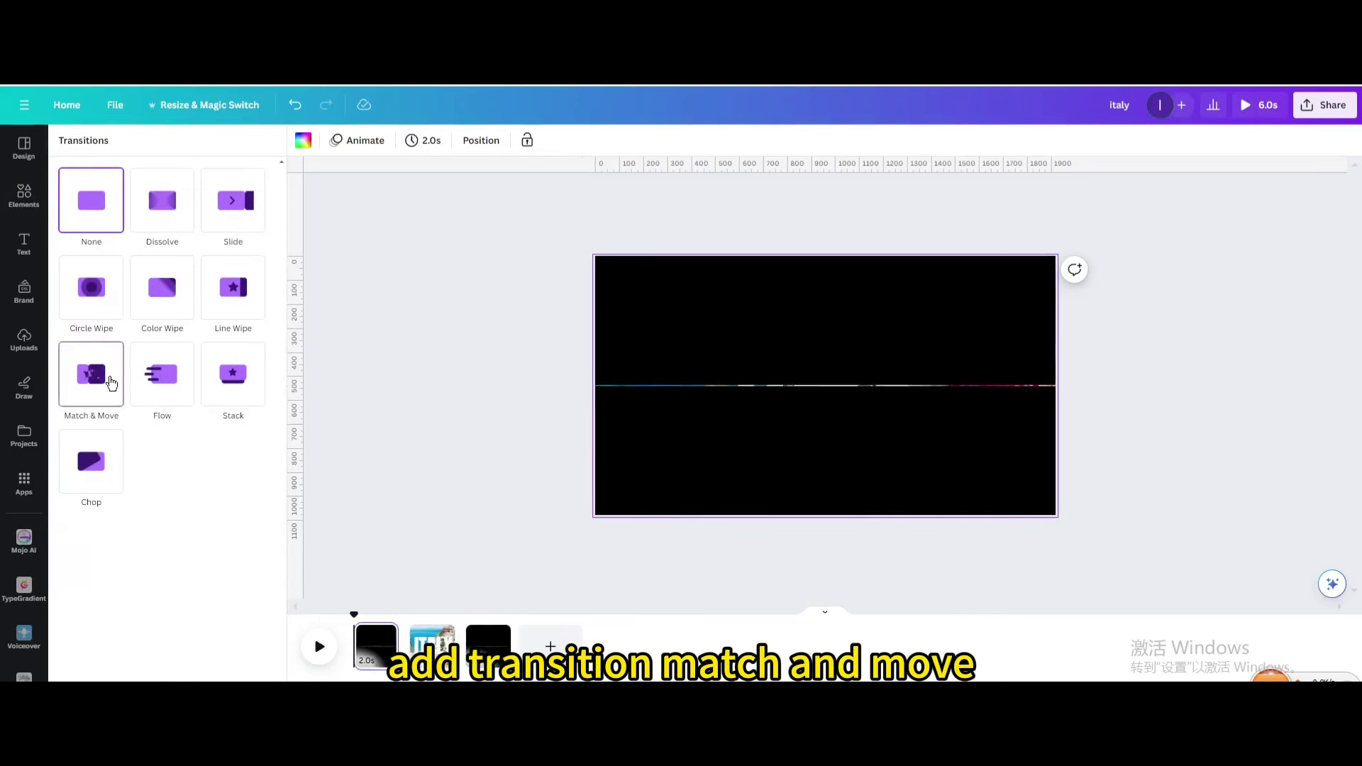
click(110, 376)
drag(151, 473, 266, 473)
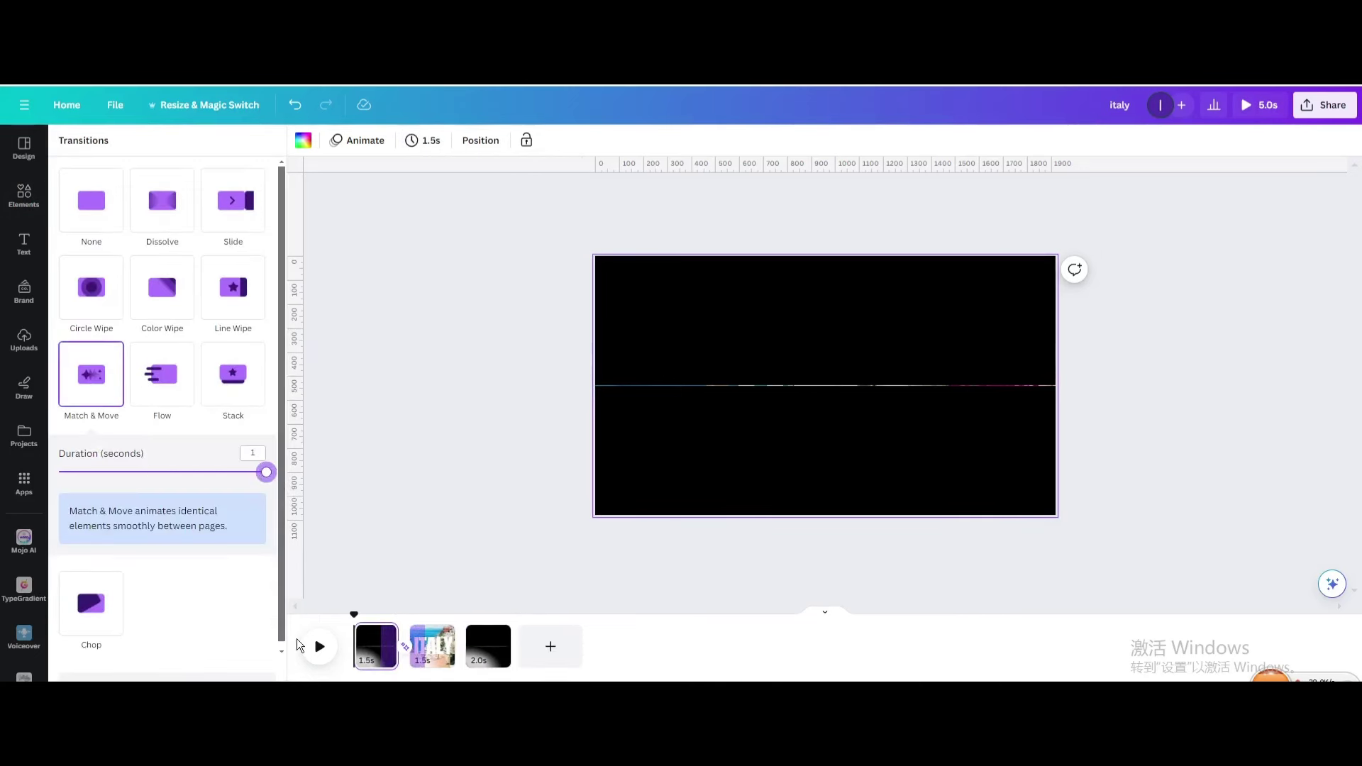
Preview the video, including a replay from the start, to check the opening and closing of the black halves.
click(316, 650)
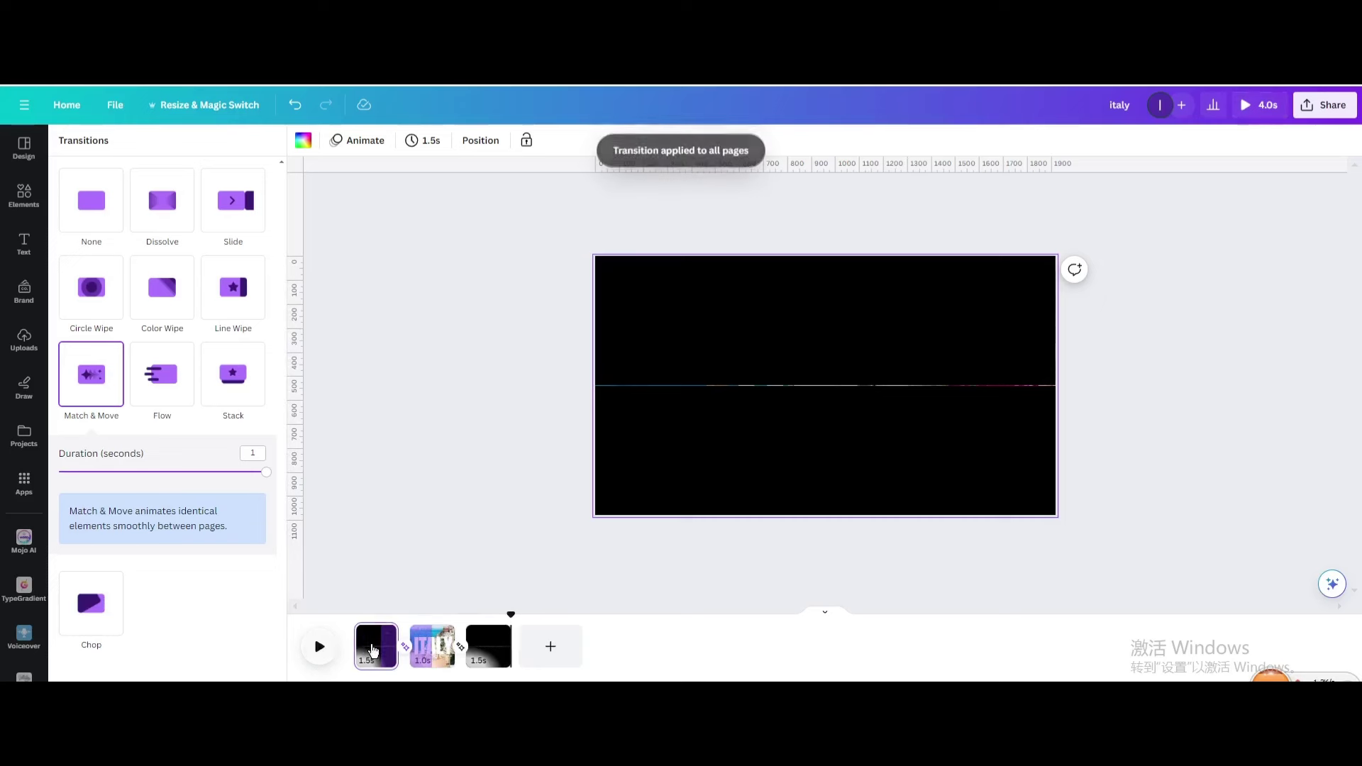
drag(508, 621, 358, 616)
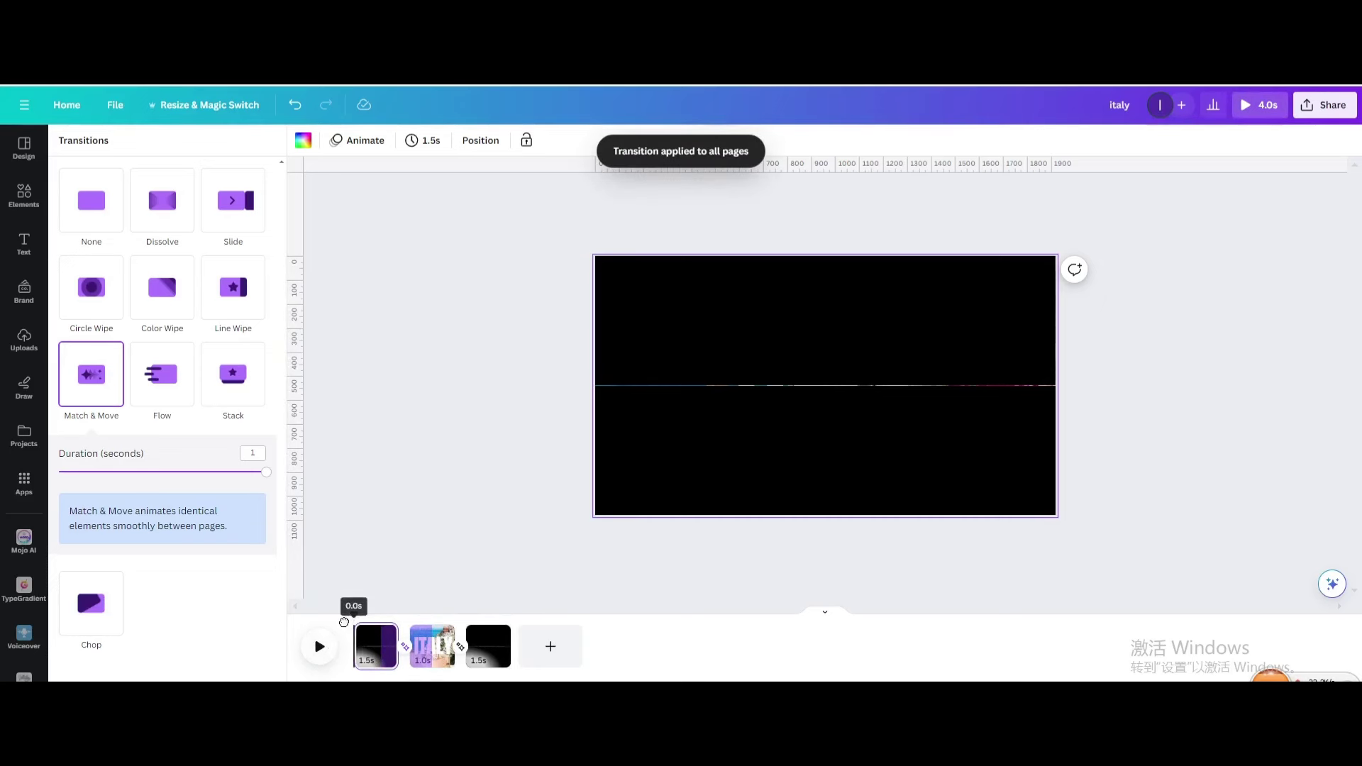
click(323, 648)
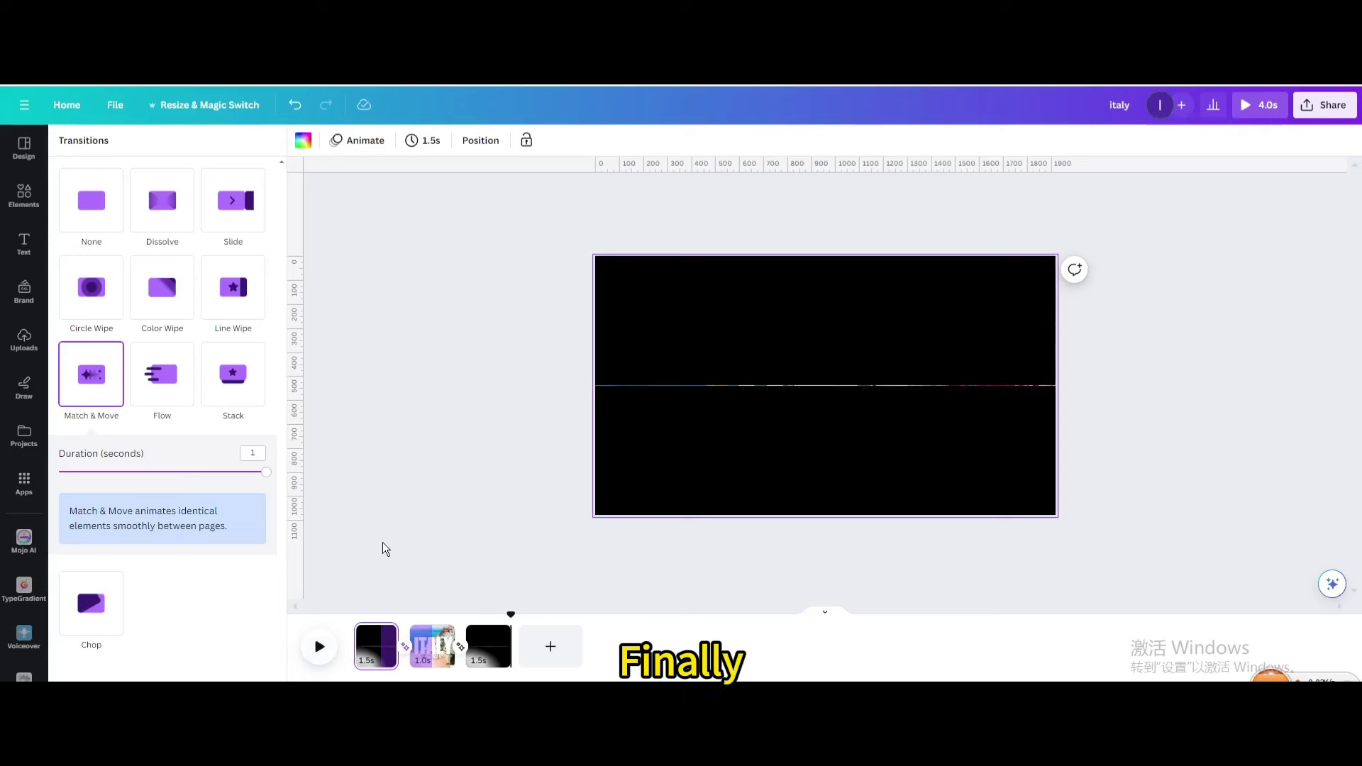
Download all three pages as an MP4 video at 1080p quality.
click(1334, 107)
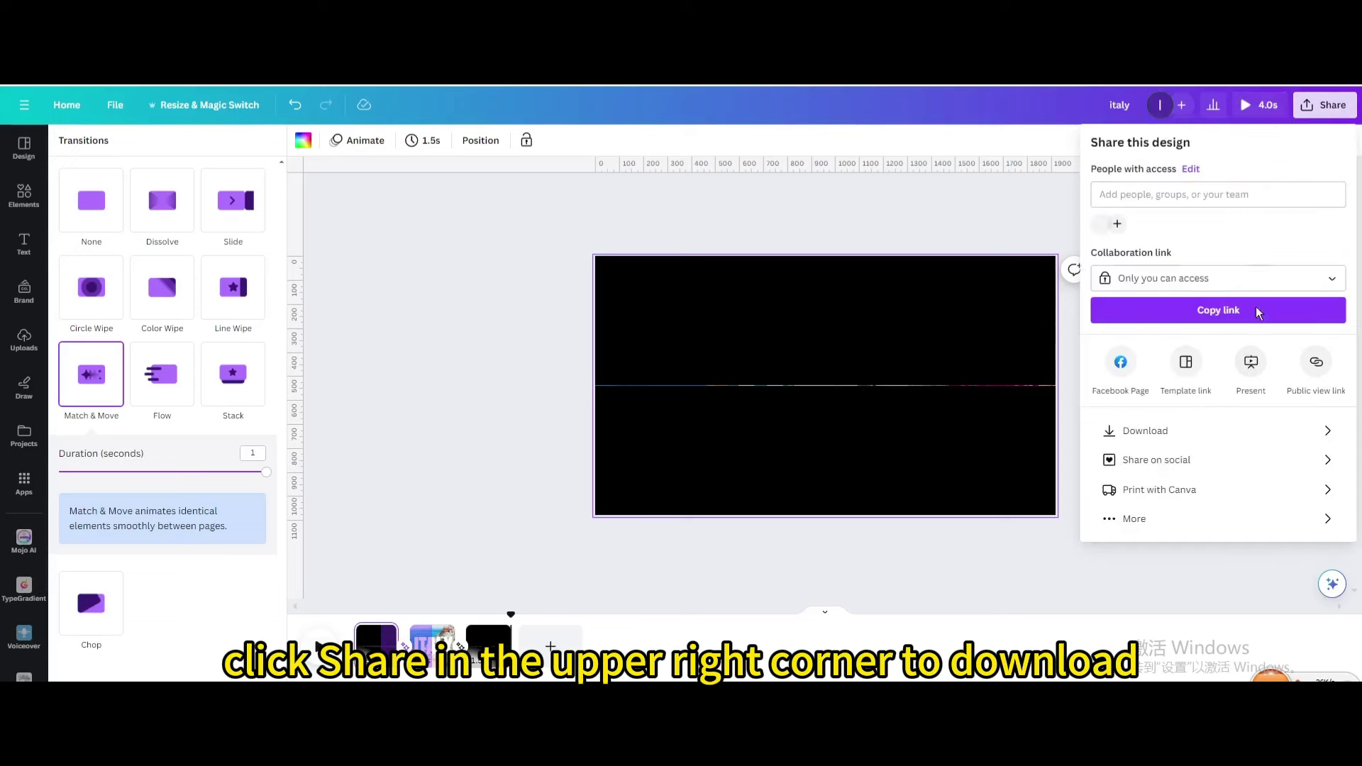
click(1204, 429)
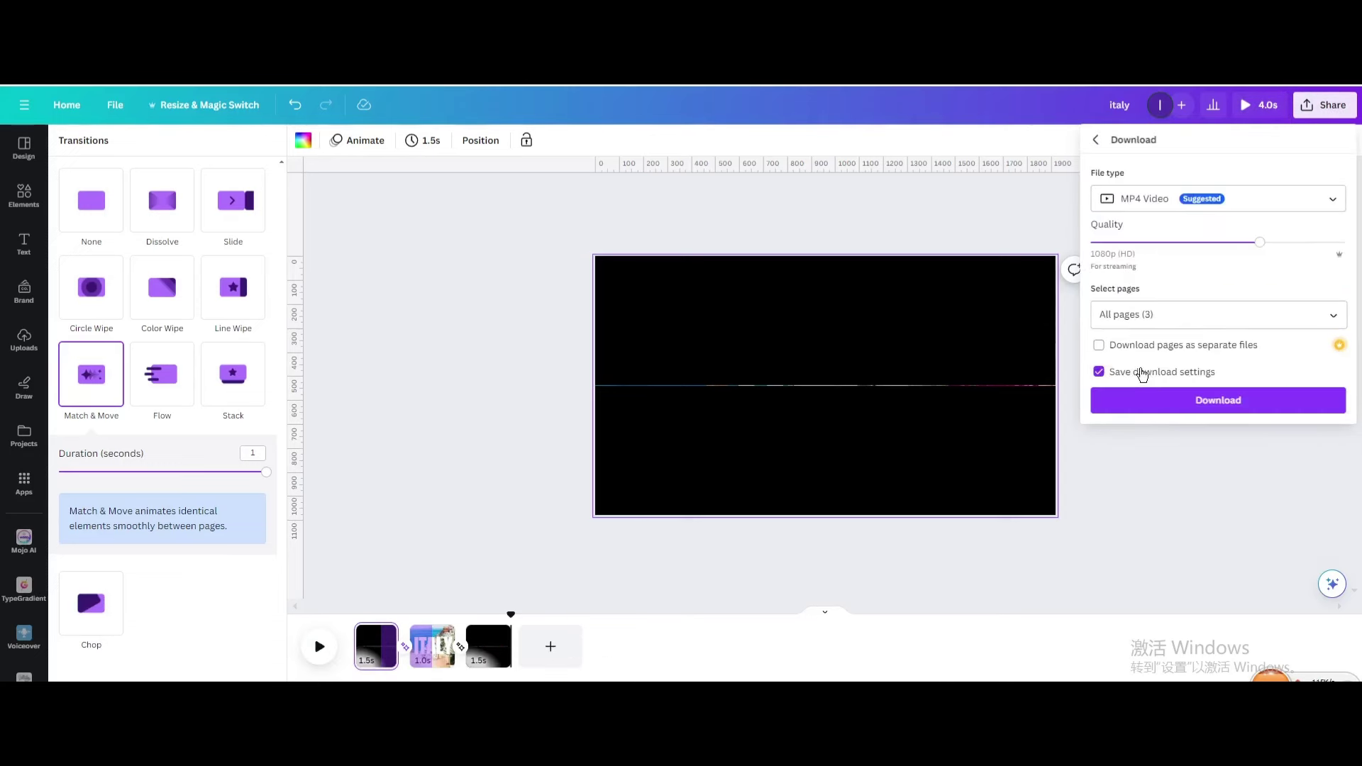
click(1176, 401)
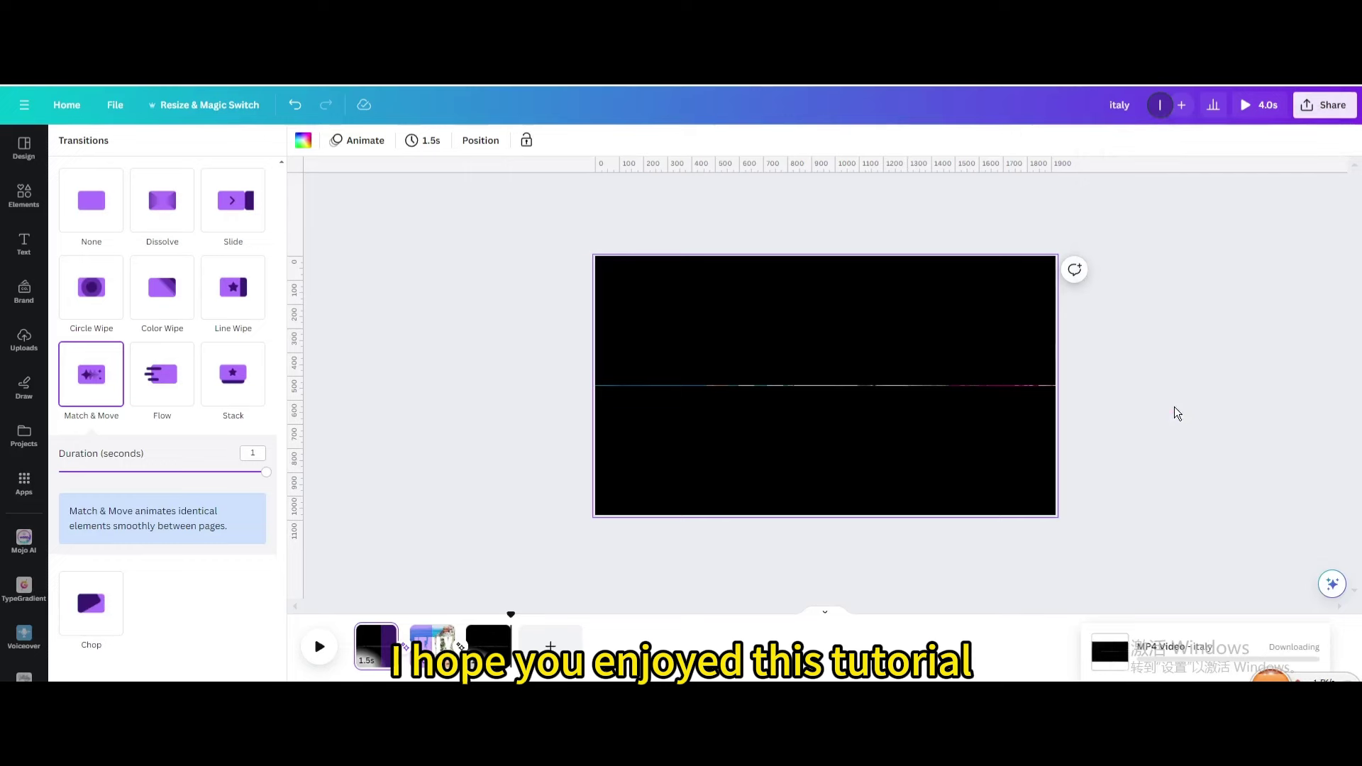